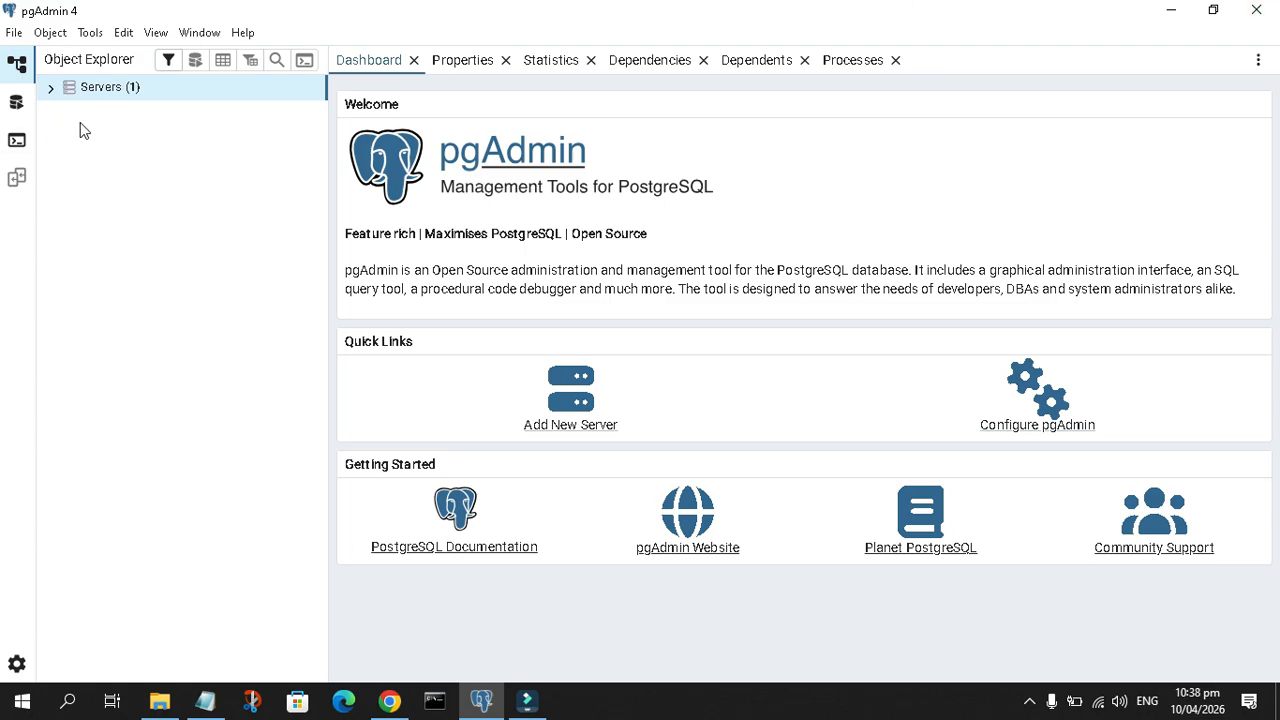
Start a new database named my_library under the PostgreSQL 18 server
click(50, 88)
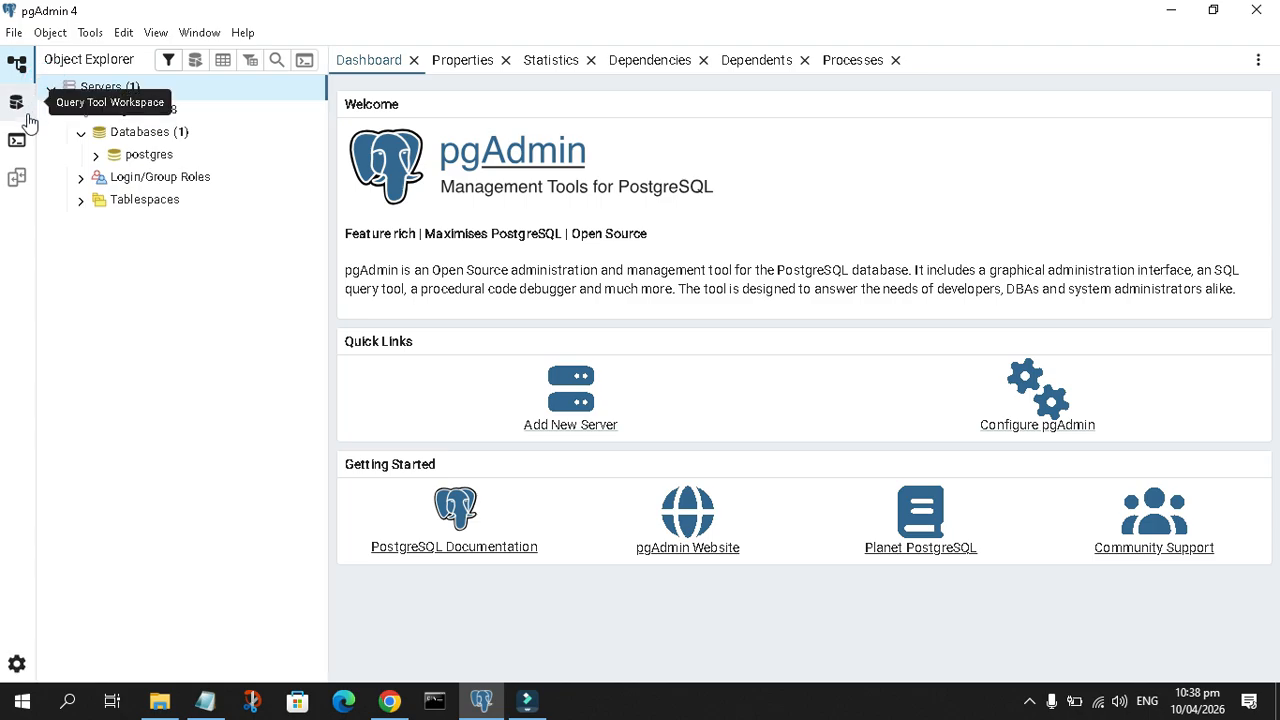
click(140, 131)
right_click(140, 134)
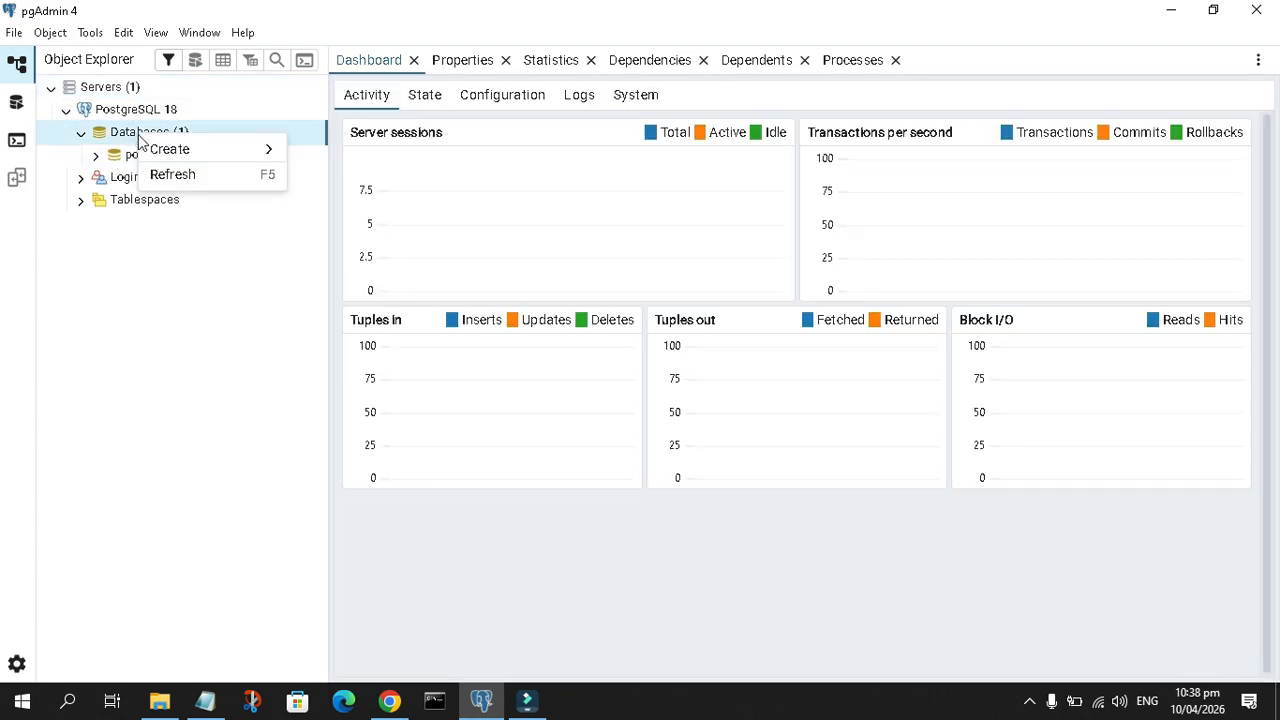
mouse_move(180, 152)
click(330, 154)
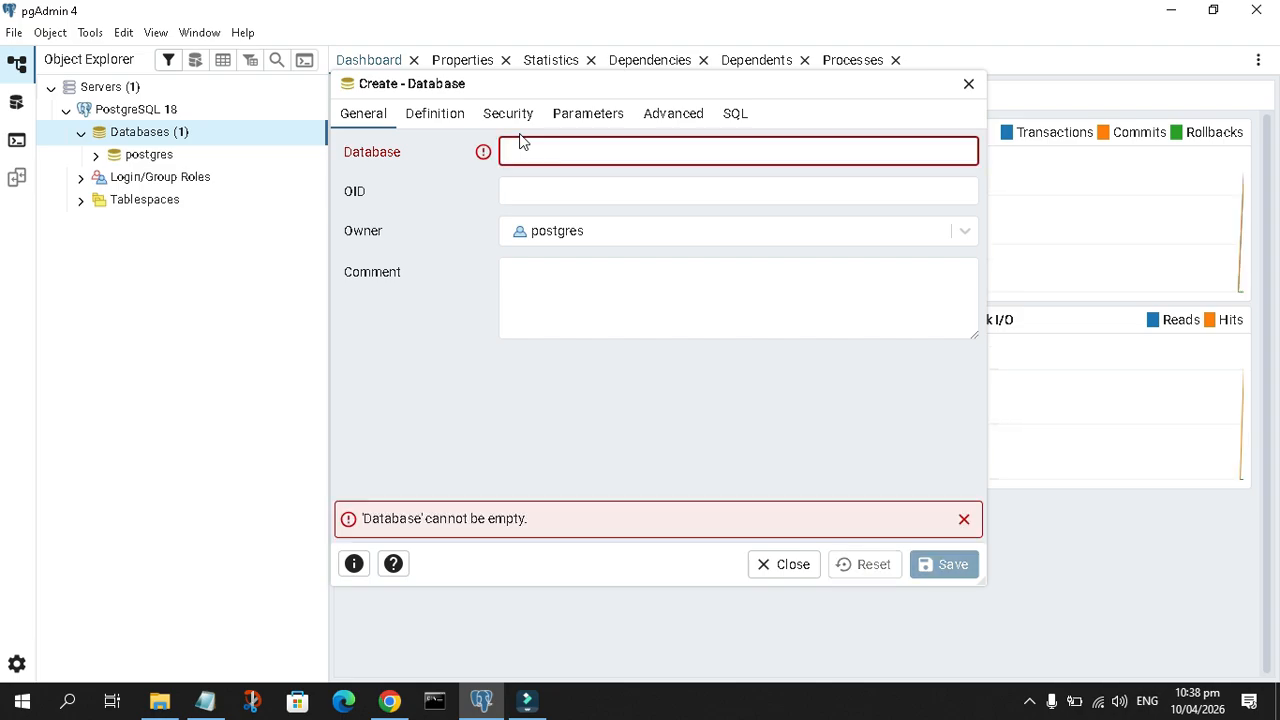
text(my_library)
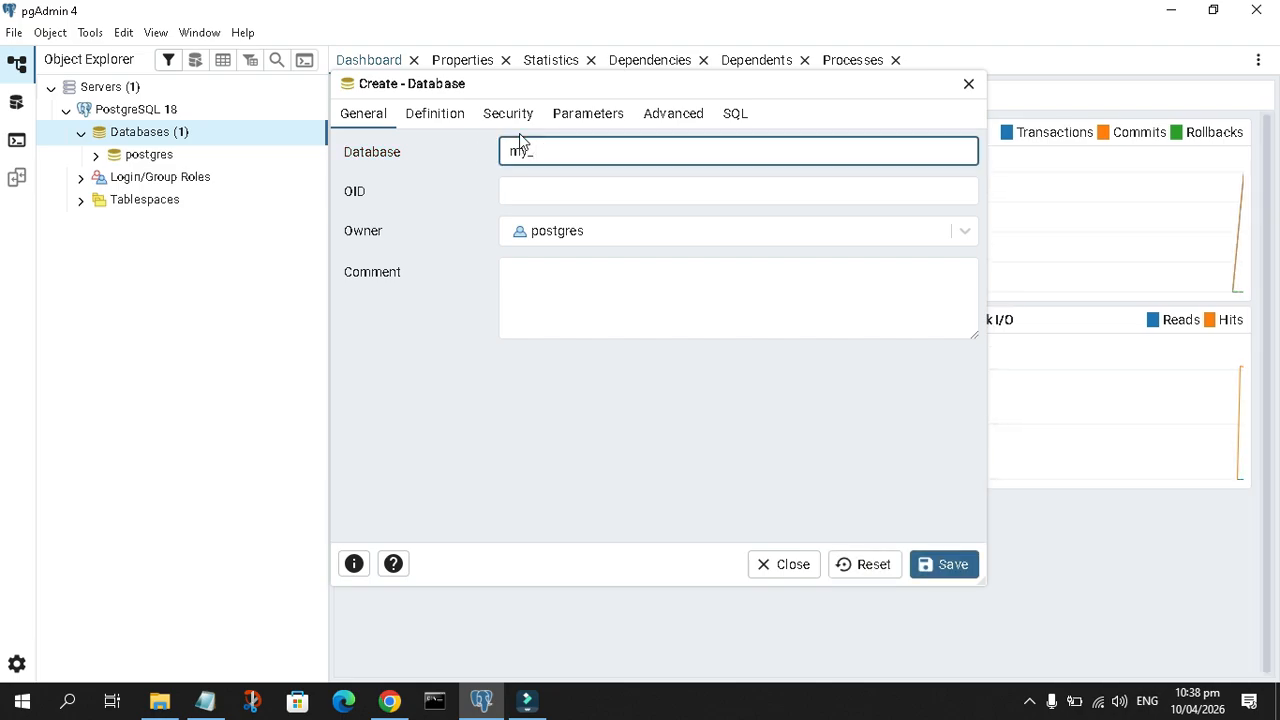
Review the generated CREATE DATABASE statement for my_library and save the new database
click(735, 114)
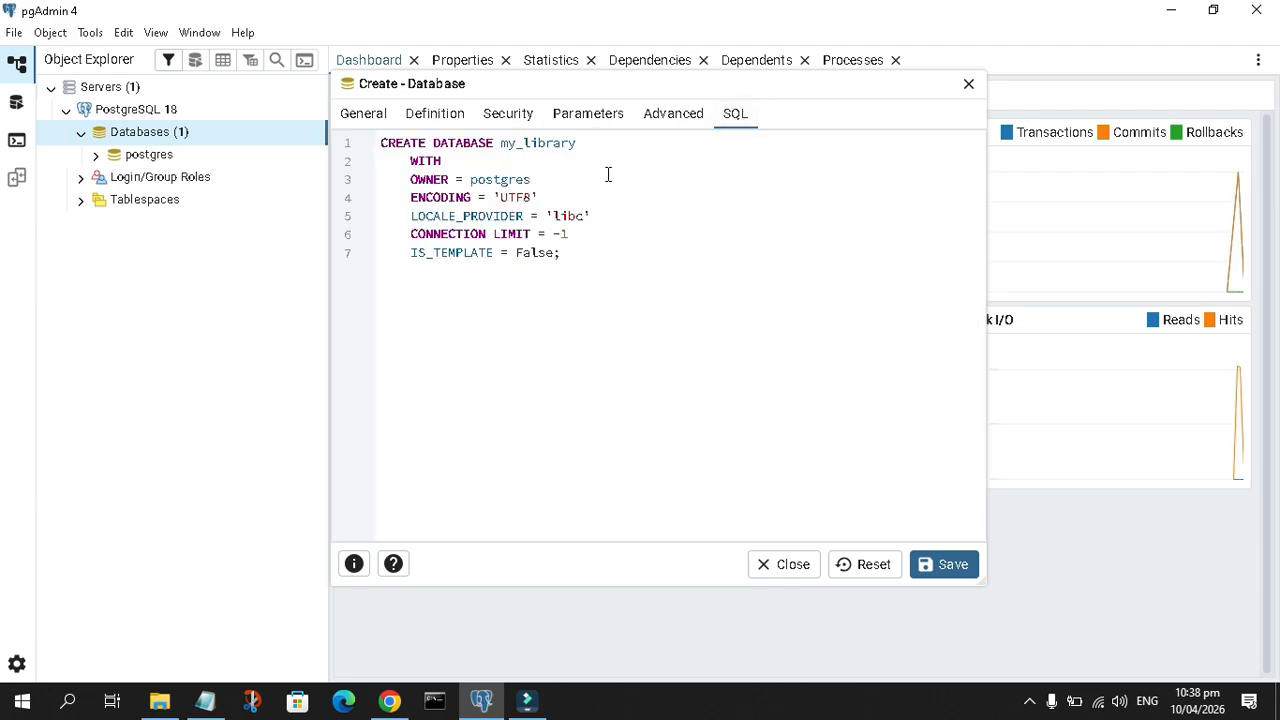
drag(590, 143, 378, 141)
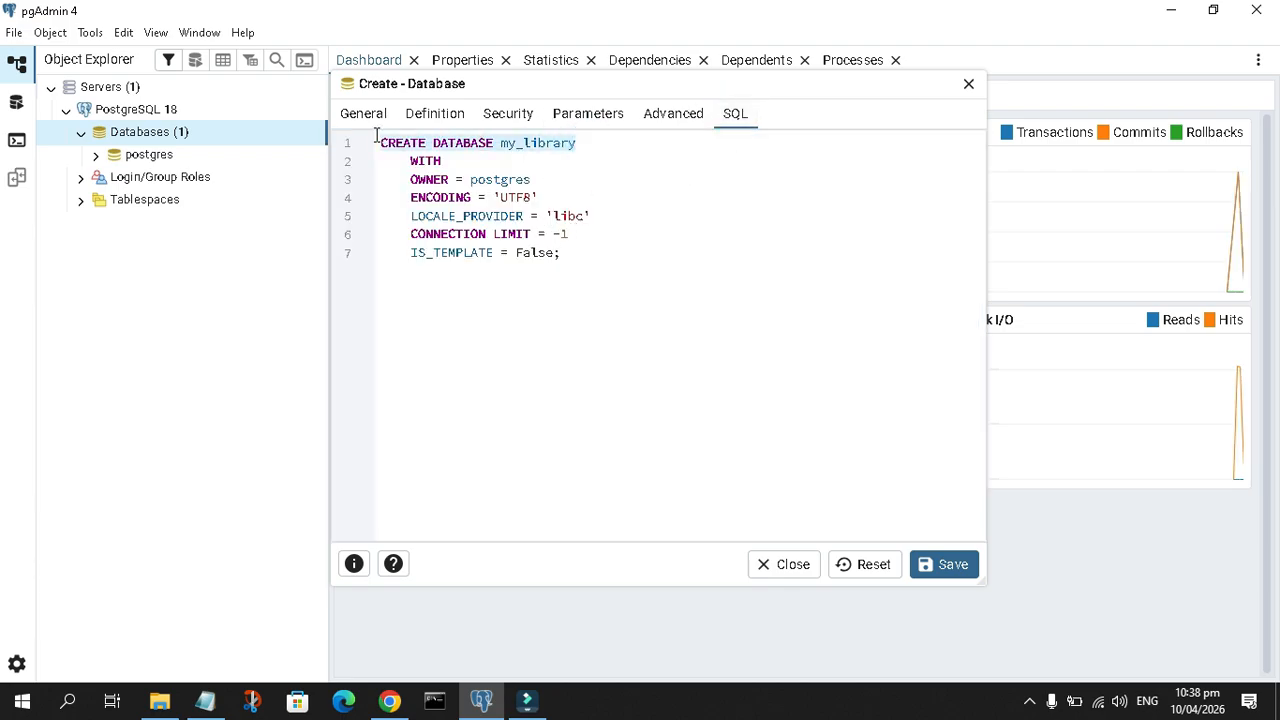
click(948, 566)
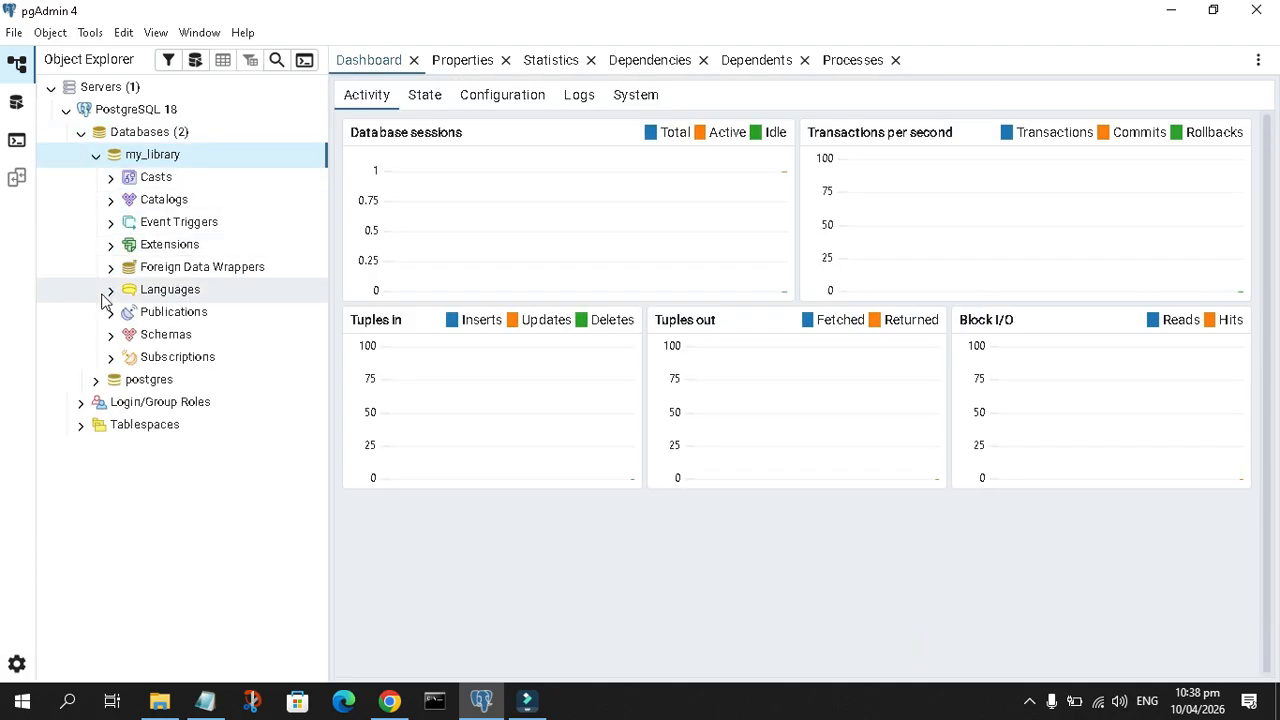
Start a new table named books in the public schema of the my_library database
click(111, 334)
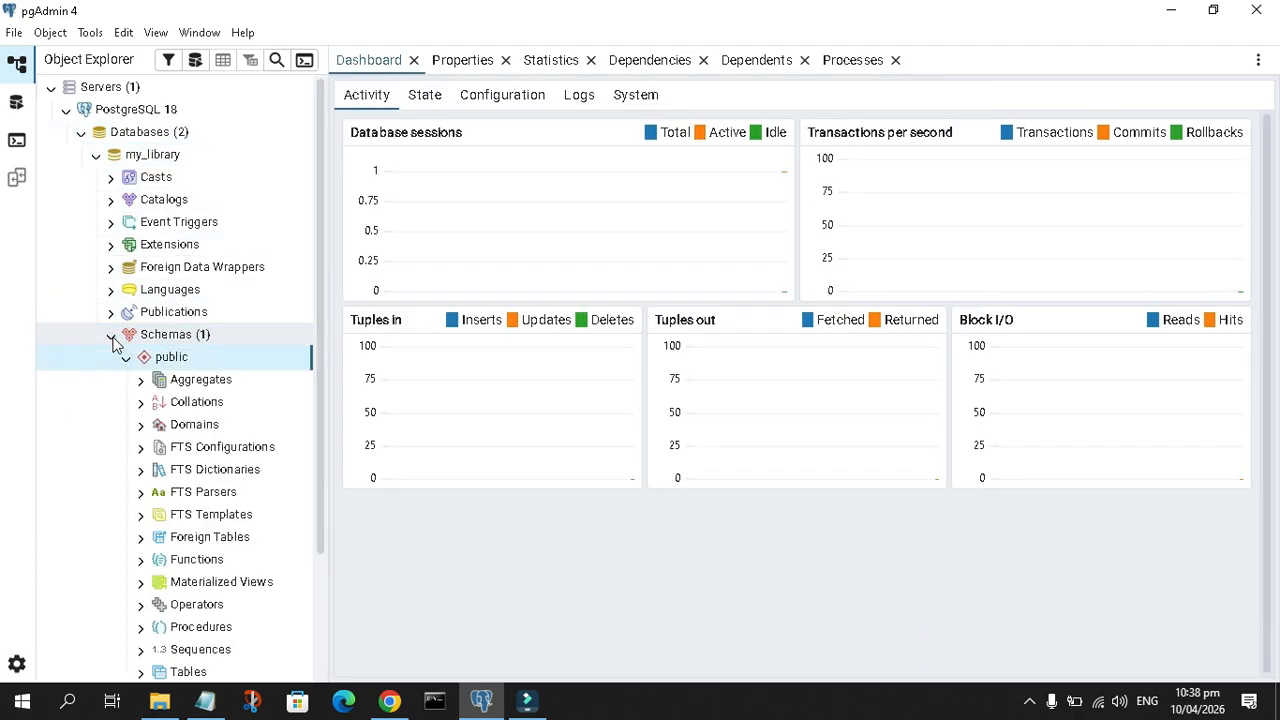
scroll(190, 356, down, 3)
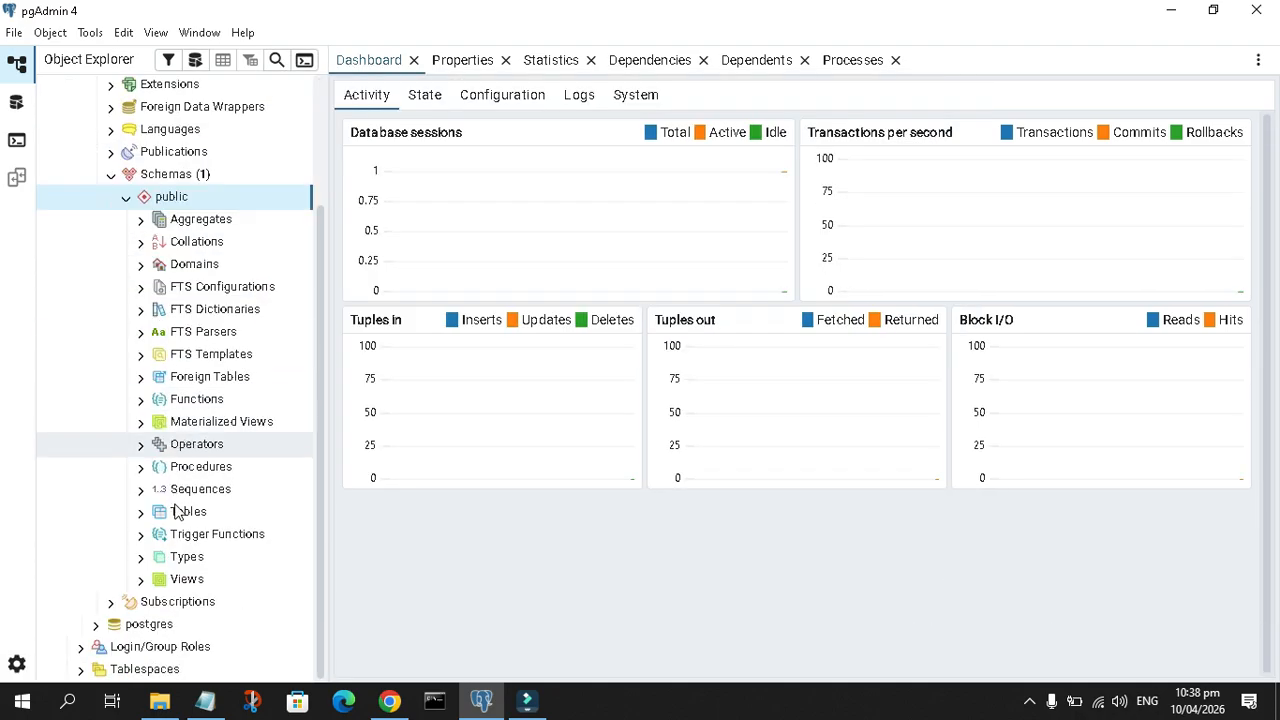
click(143, 513)
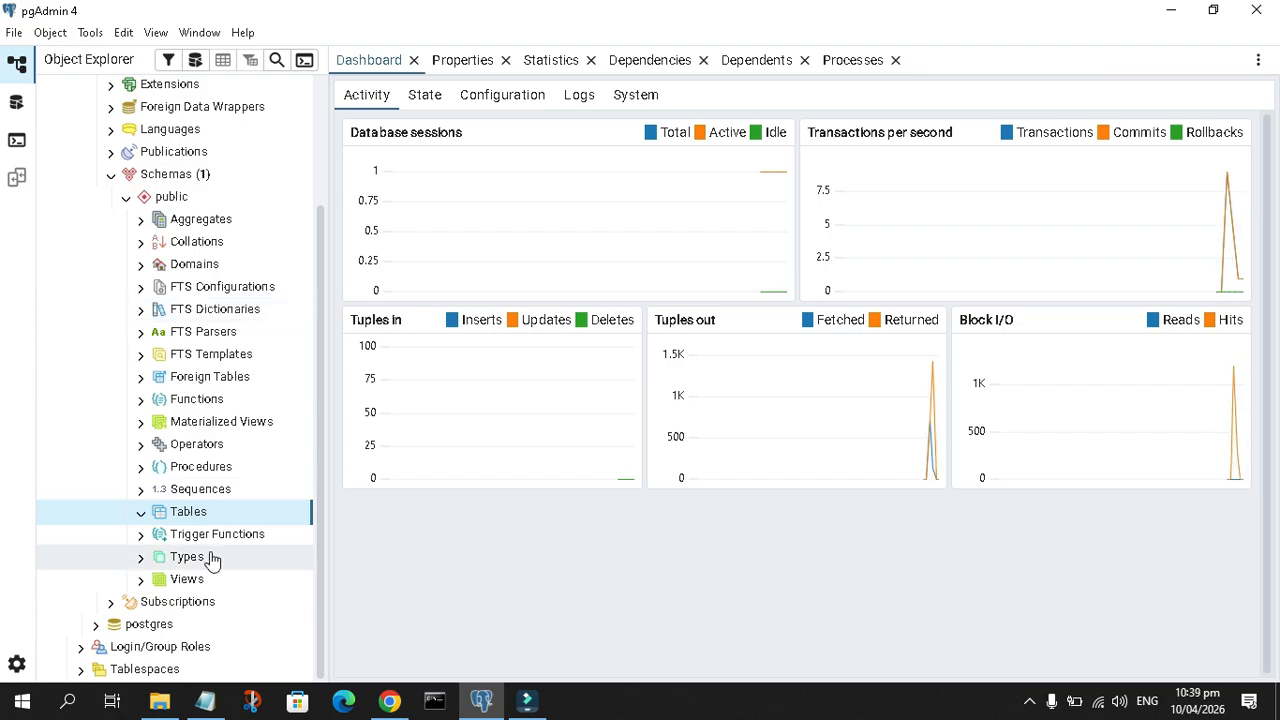
right_click(196, 518)
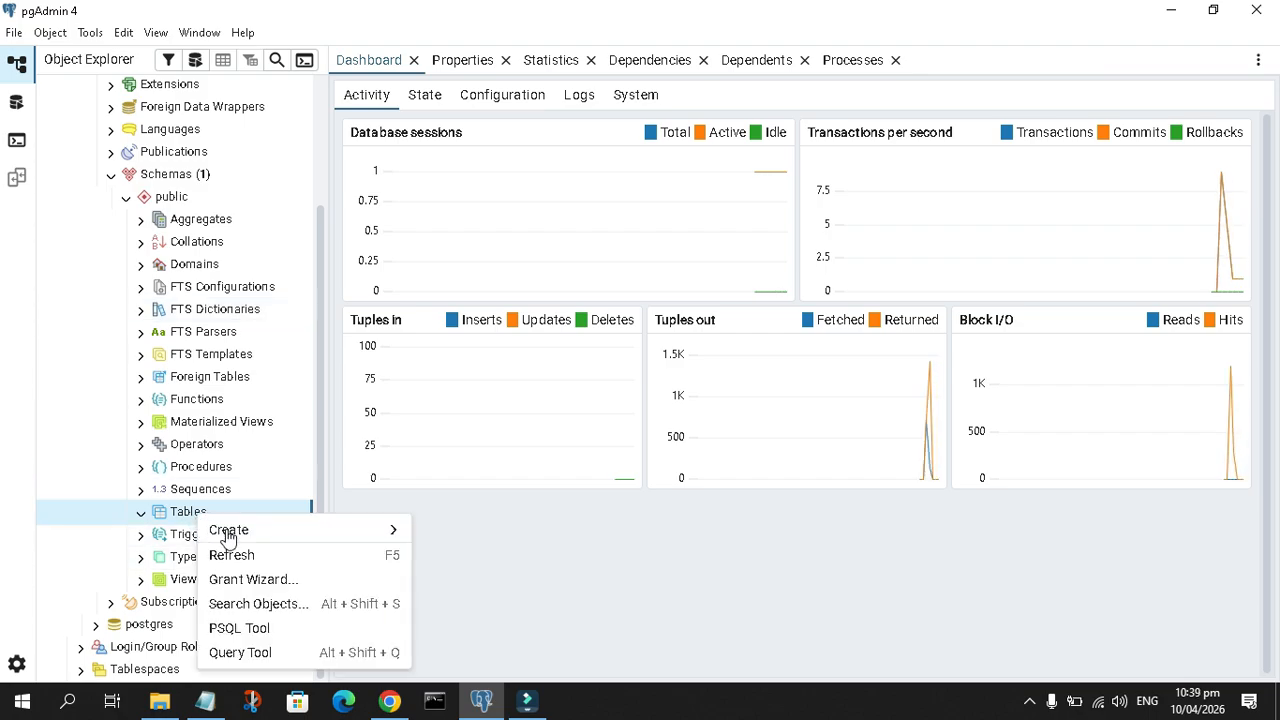
mouse_move(223, 529)
click(451, 537)
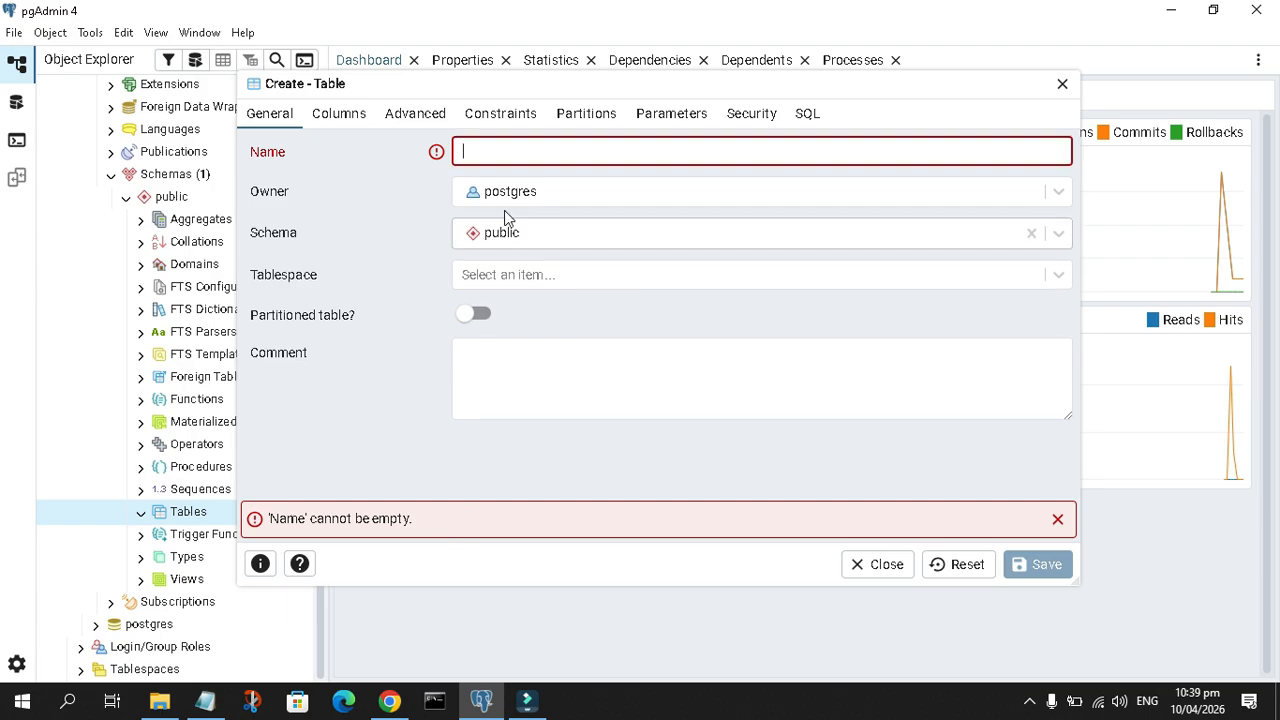
text(books)
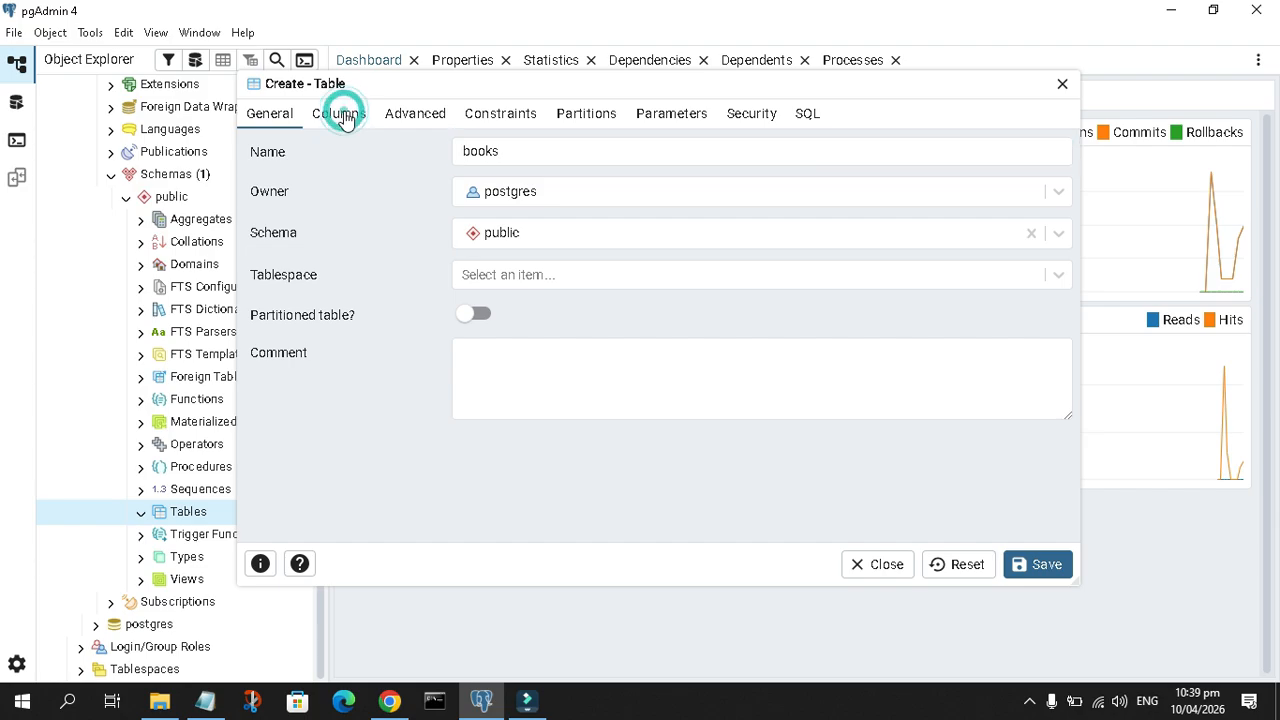
Add an id column of type serial to the books table, set as Not NULL and primary key
click(338, 115)
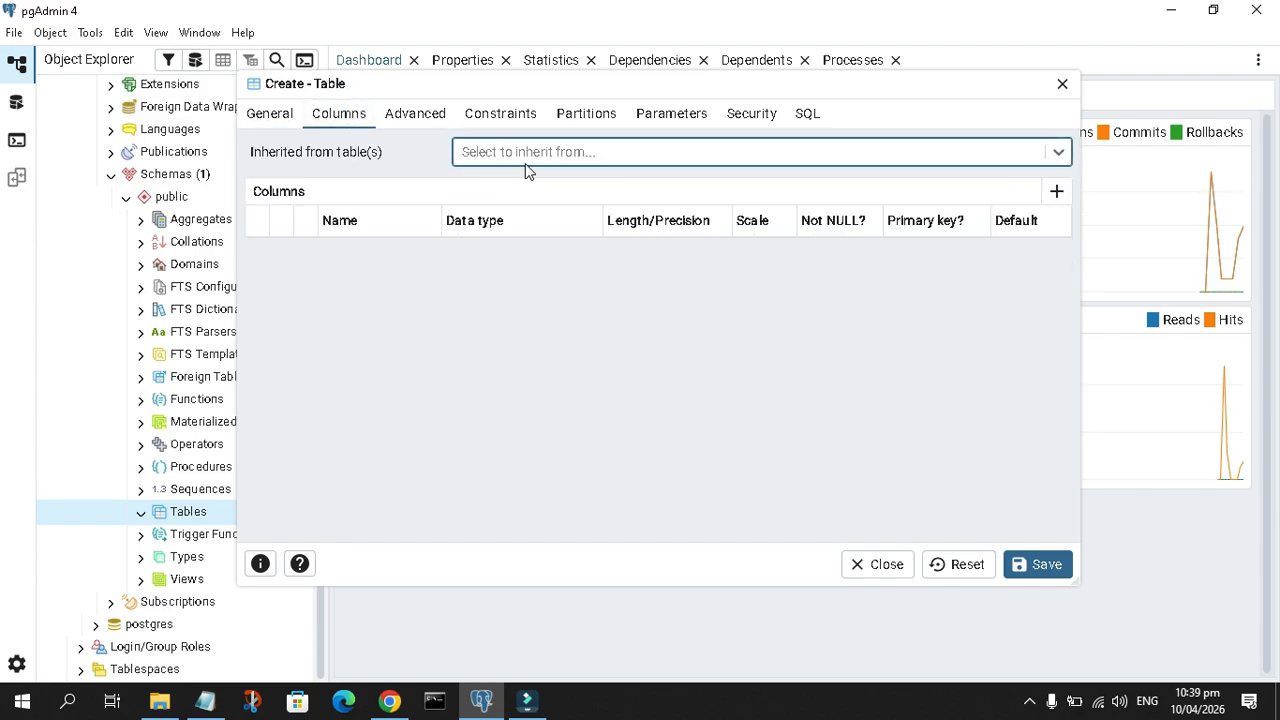
click(1057, 193)
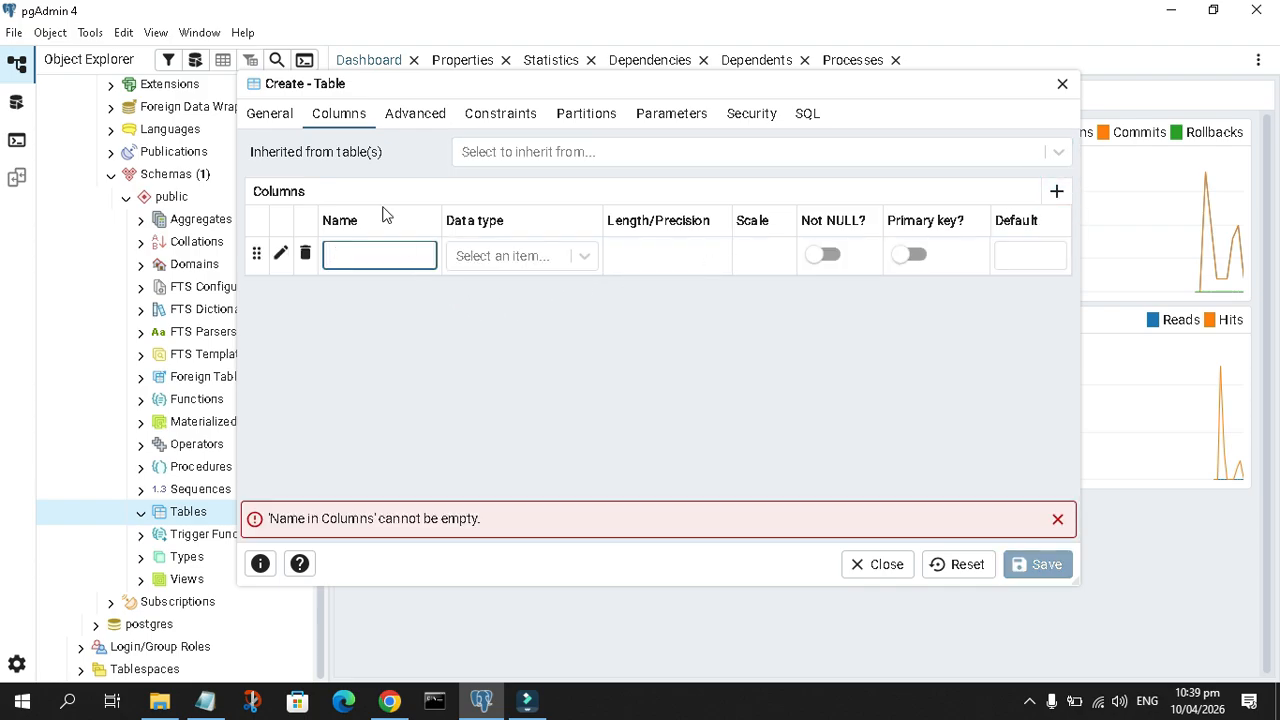
text(id)
click(509, 257)
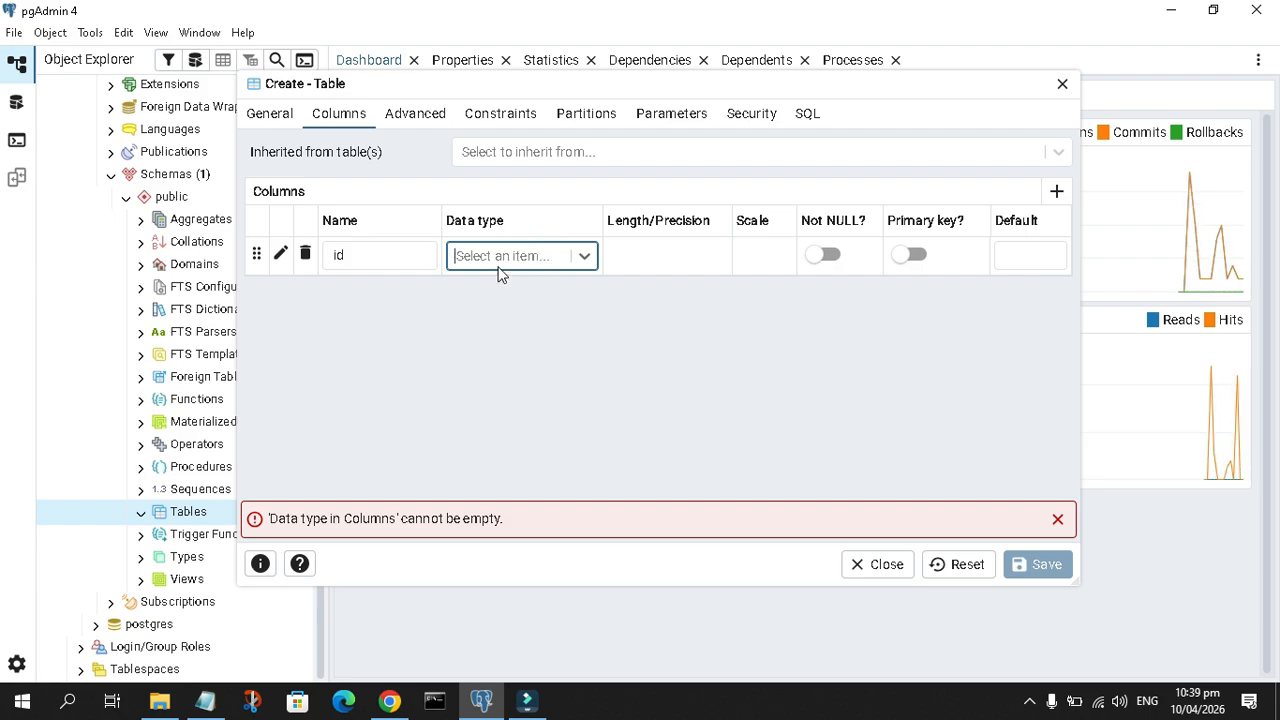
click(507, 257)
text(se)
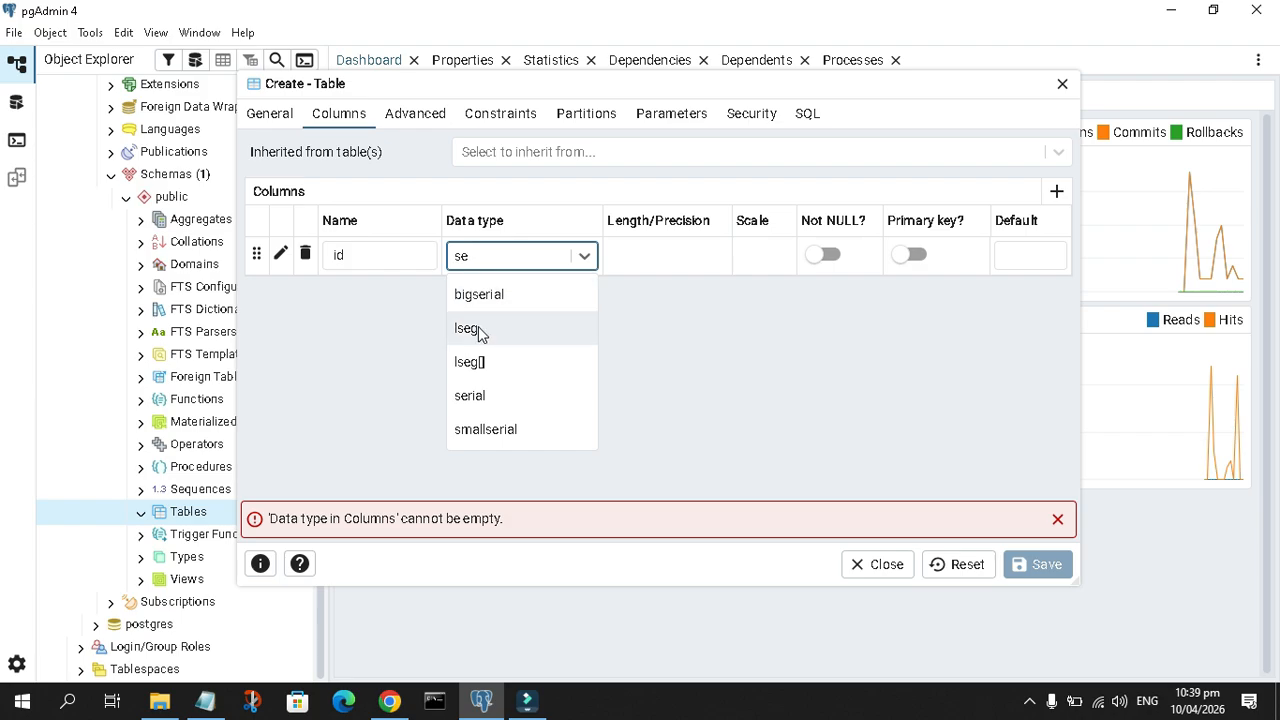
click(487, 396)
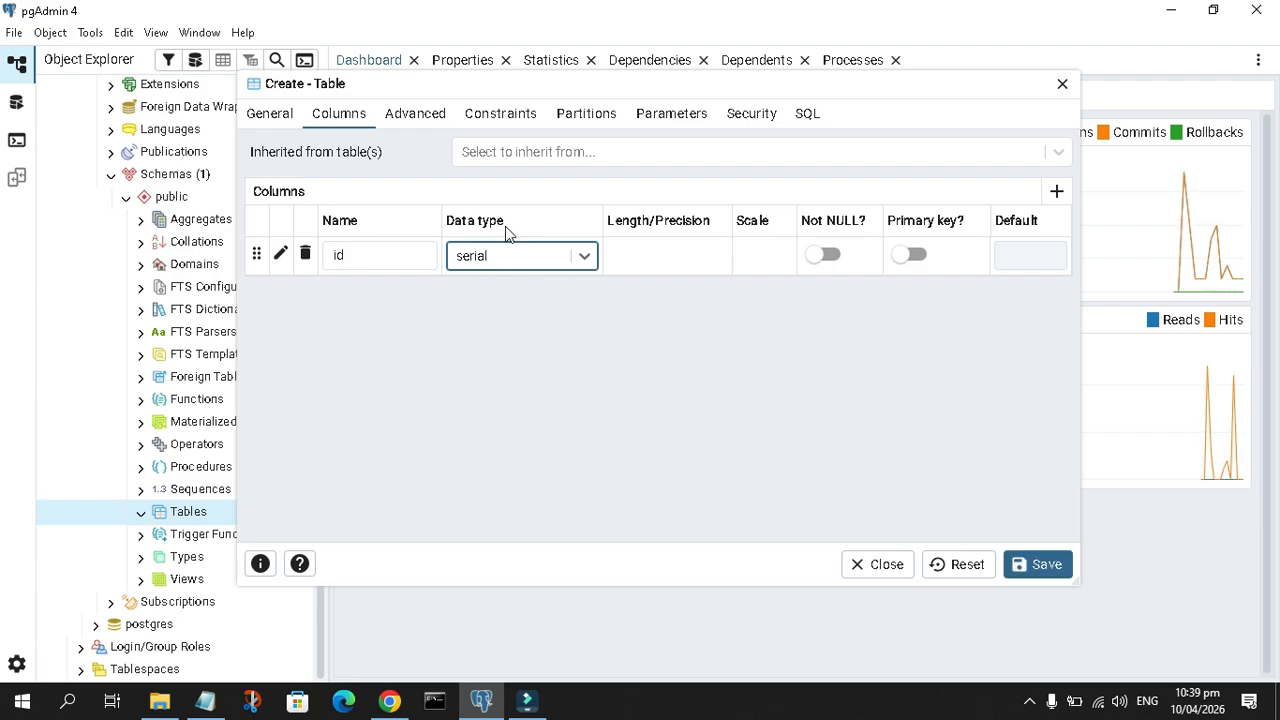
click(838, 258)
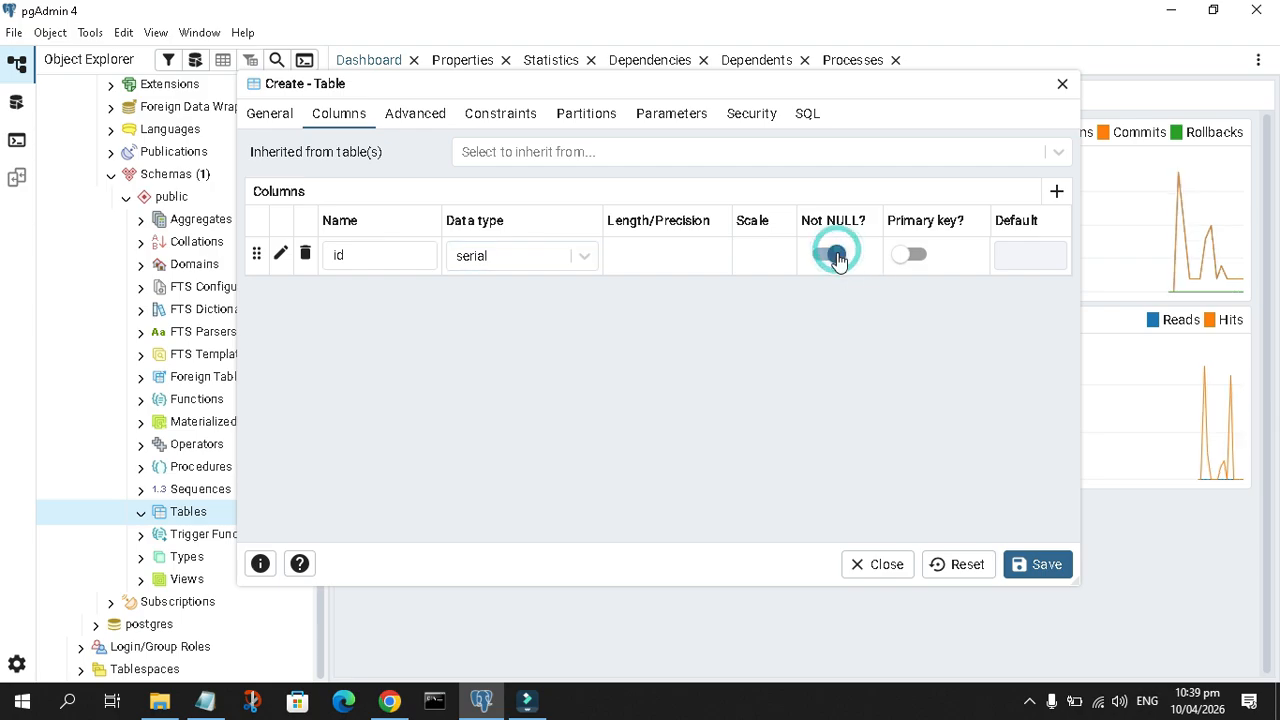
click(916, 256)
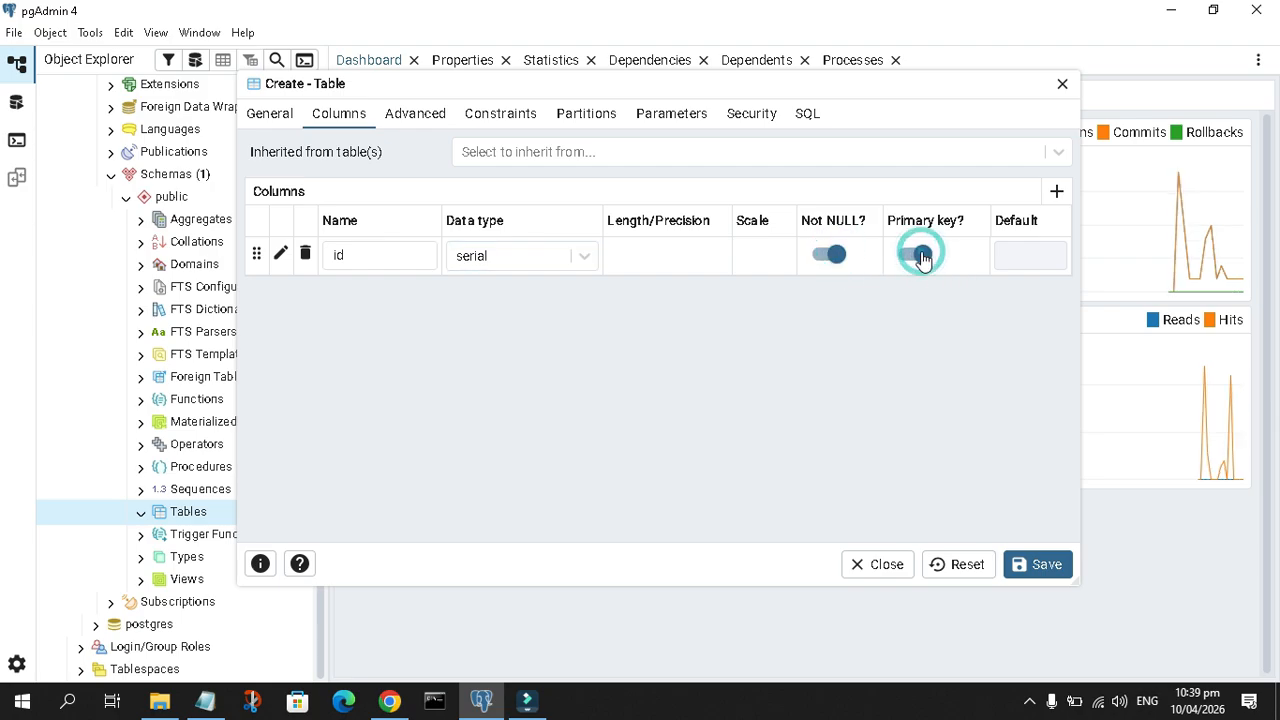
Add a title column of type character varying and make it Not NULL
click(1058, 195)
text(boo)
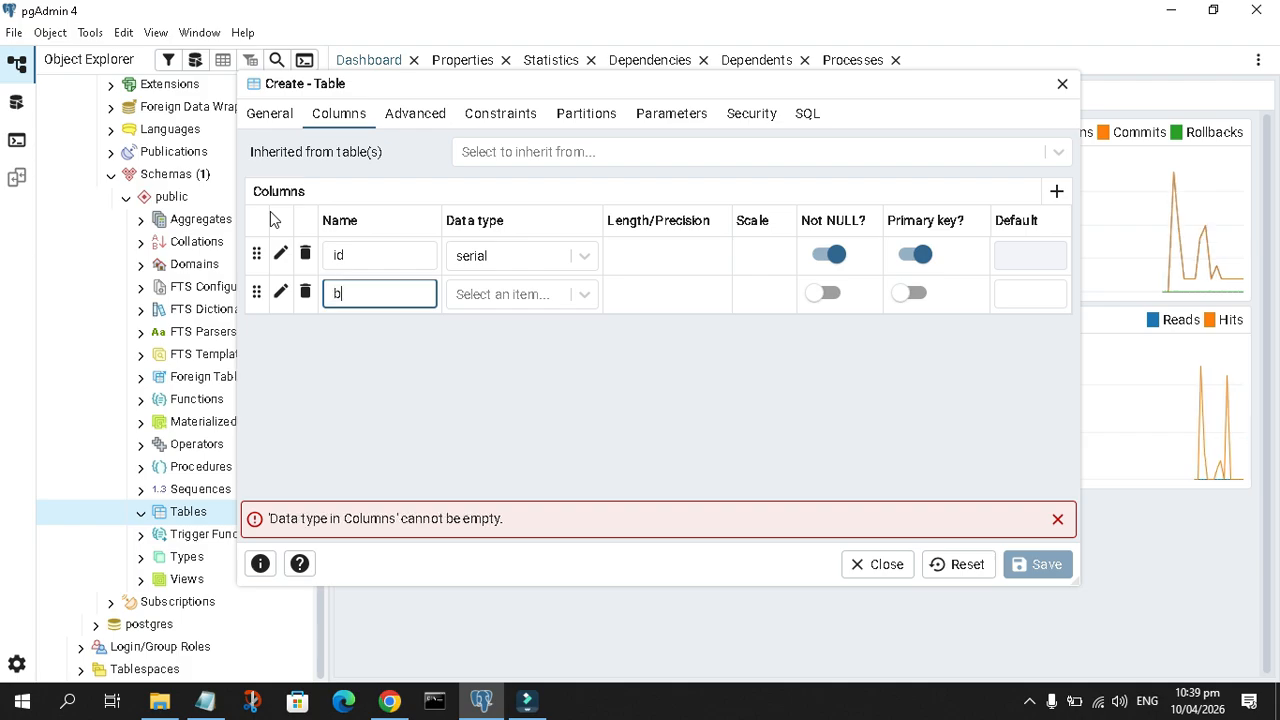
key(BackSpace)
key(BackSpace)
key(BackSpace)
text(title)
key(Tab)
text(ch)
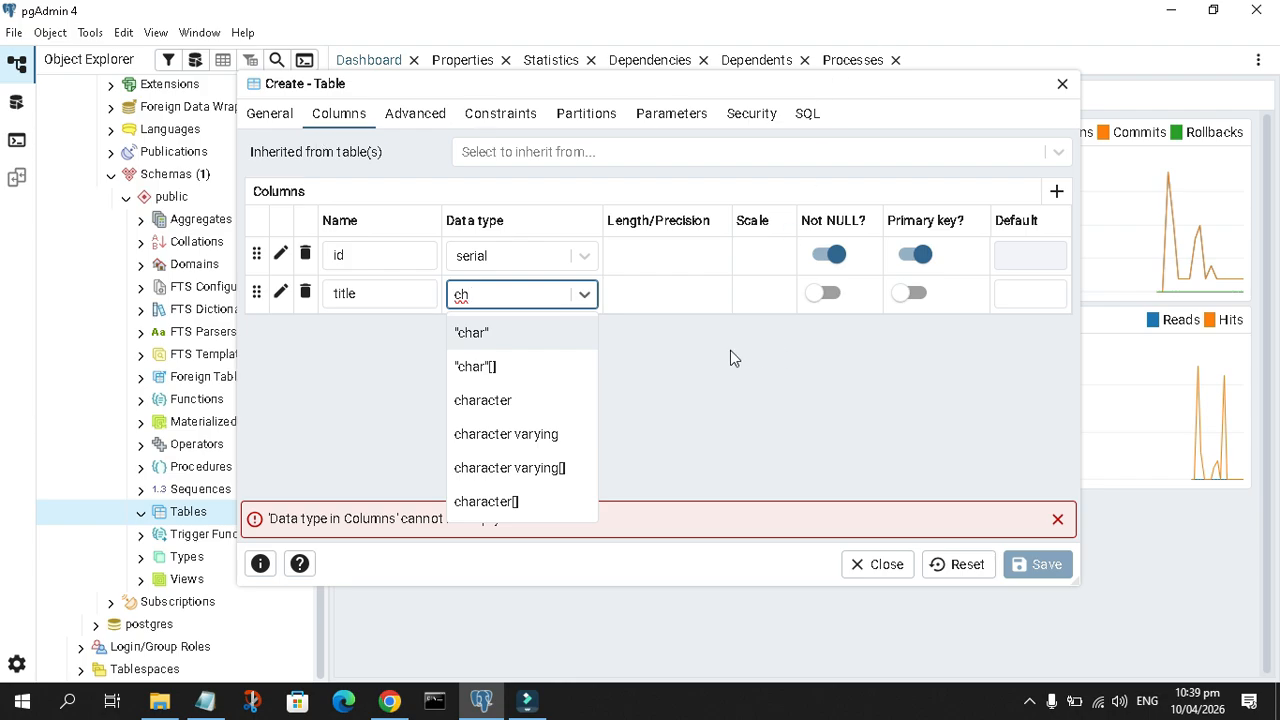
click(528, 436)
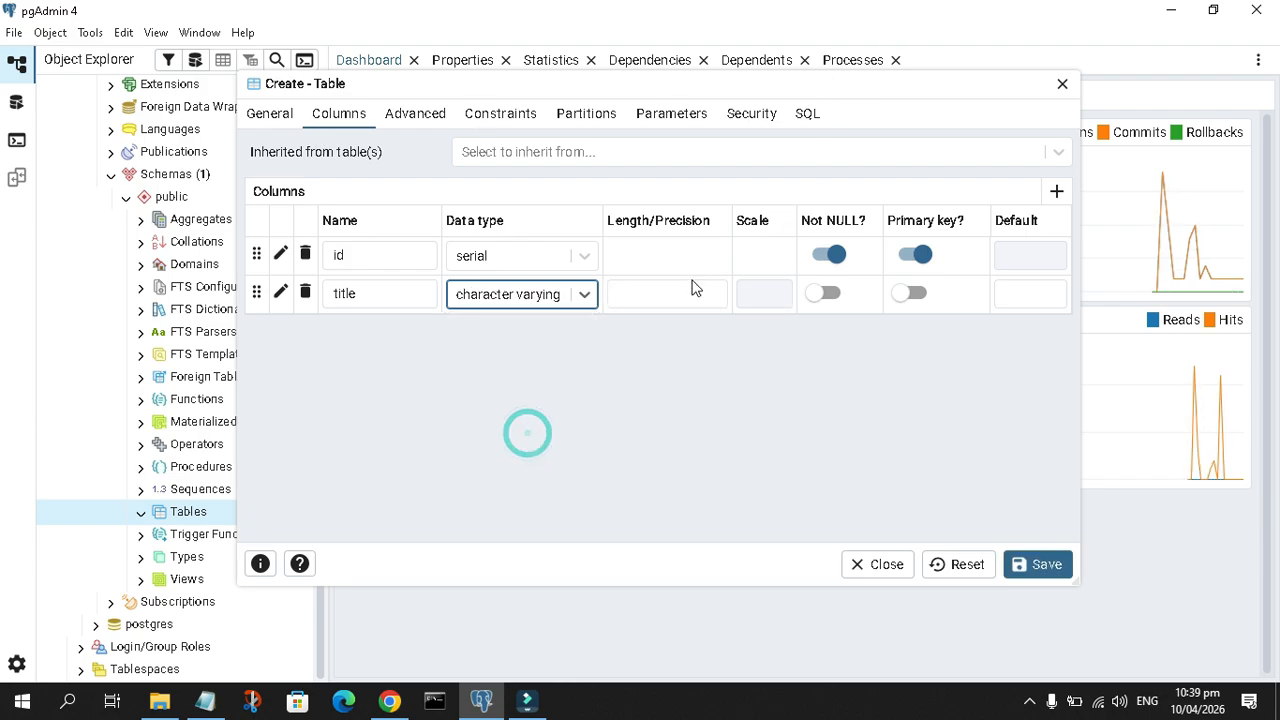
click(830, 293)
Add a publishing_date column of type date and make it Not NULL
click(1056, 190)
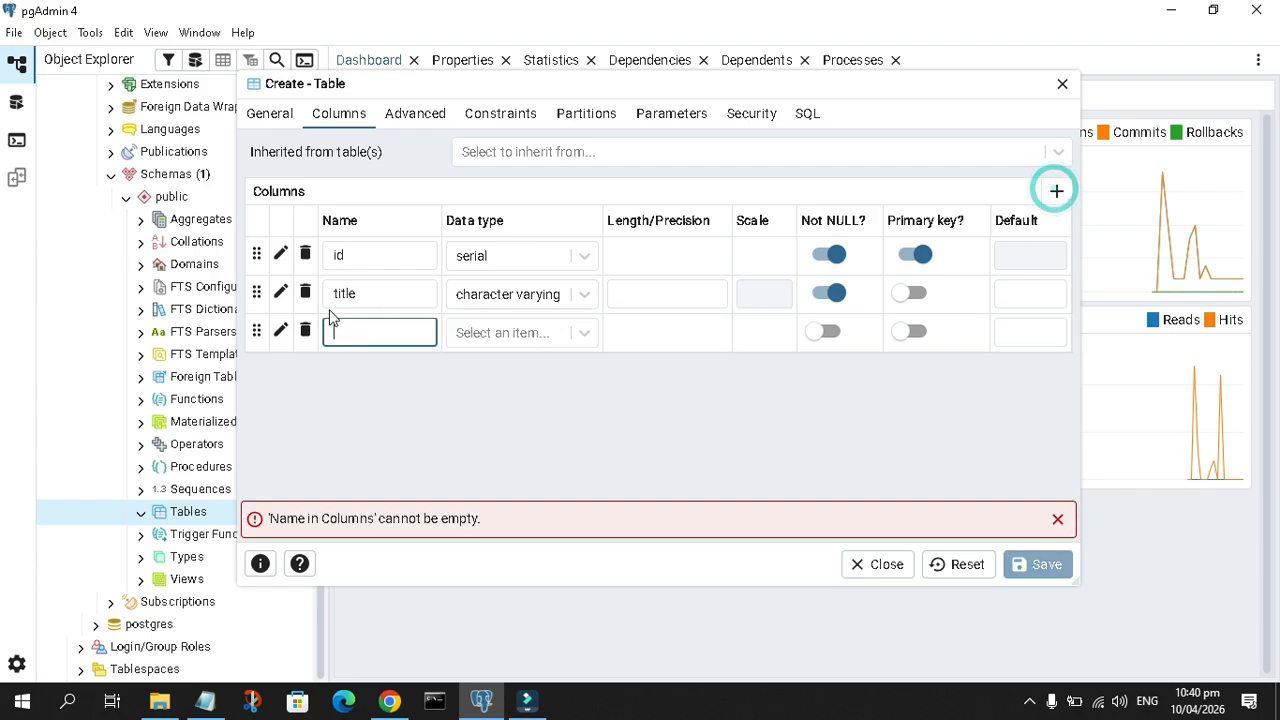
text(pub)
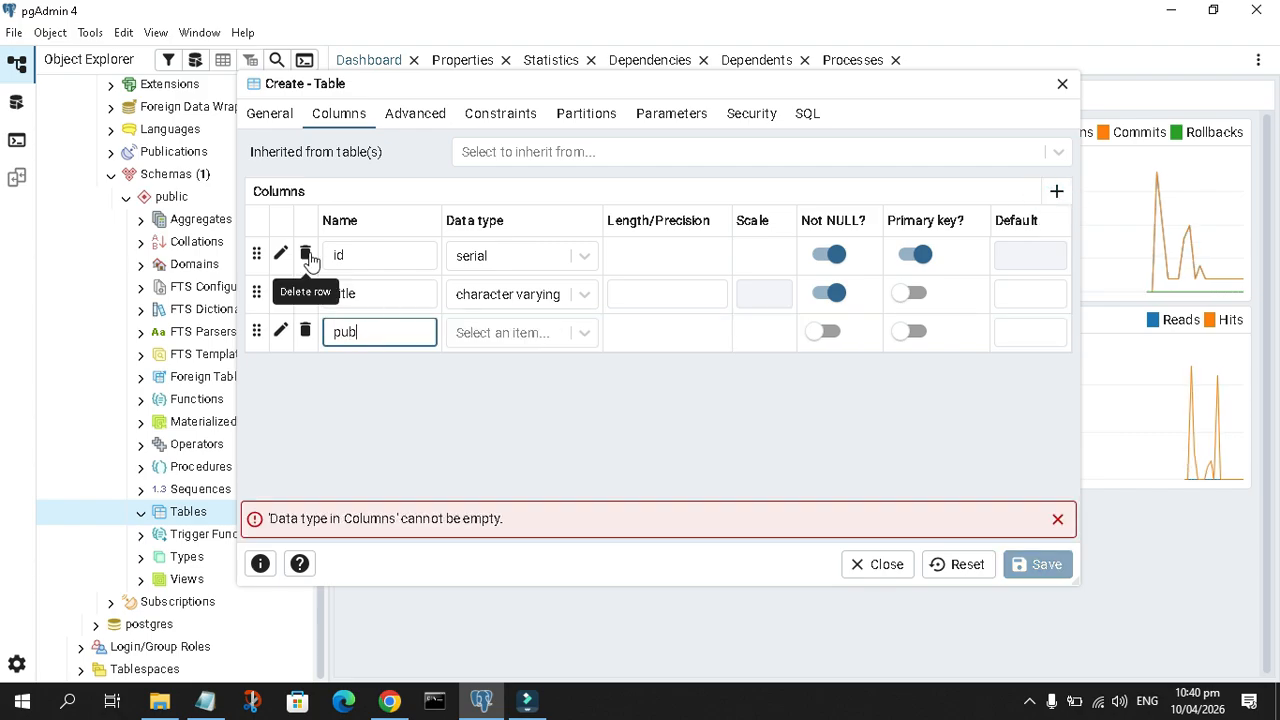
text(lishing_date)
key(Tab)
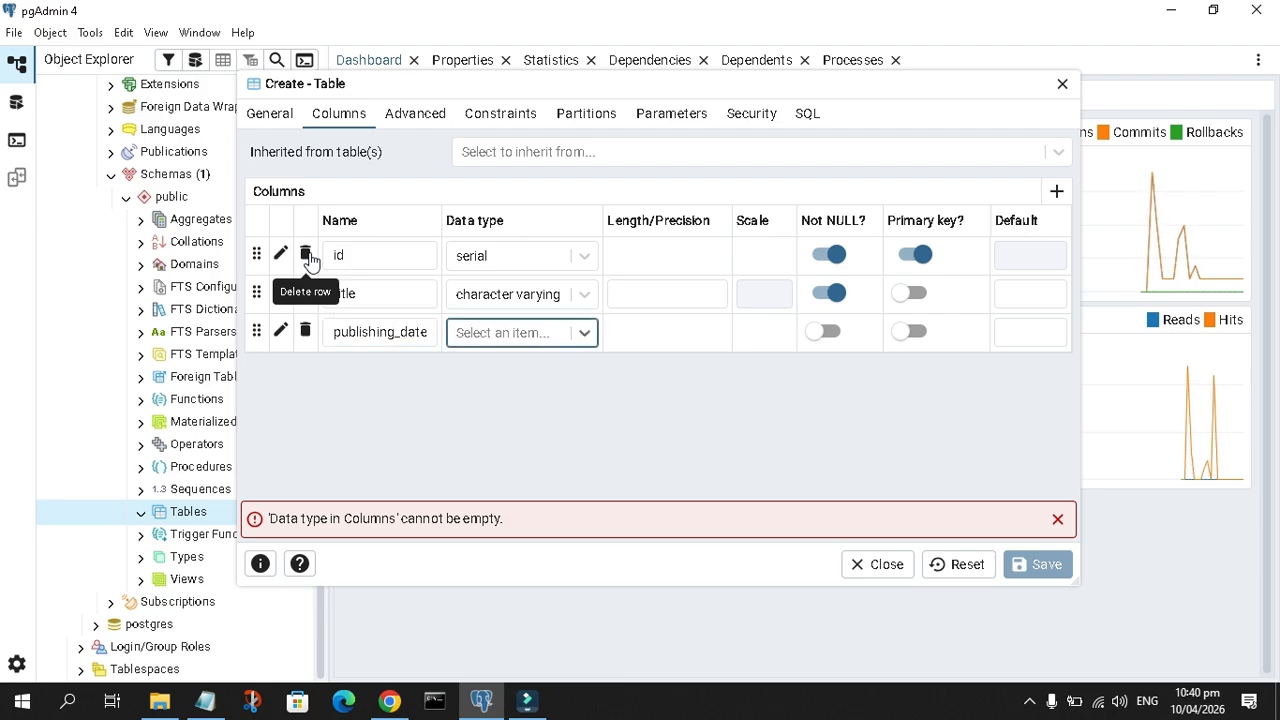
text(dat)
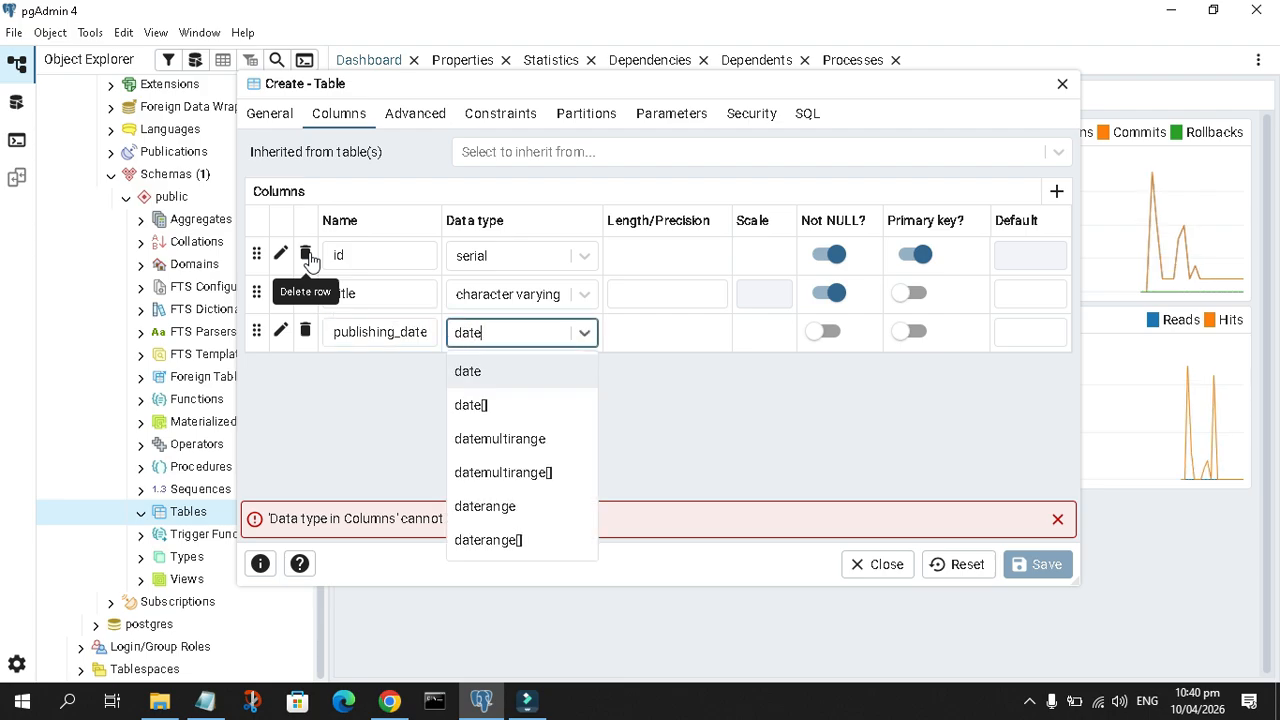
text(e)
click(476, 372)
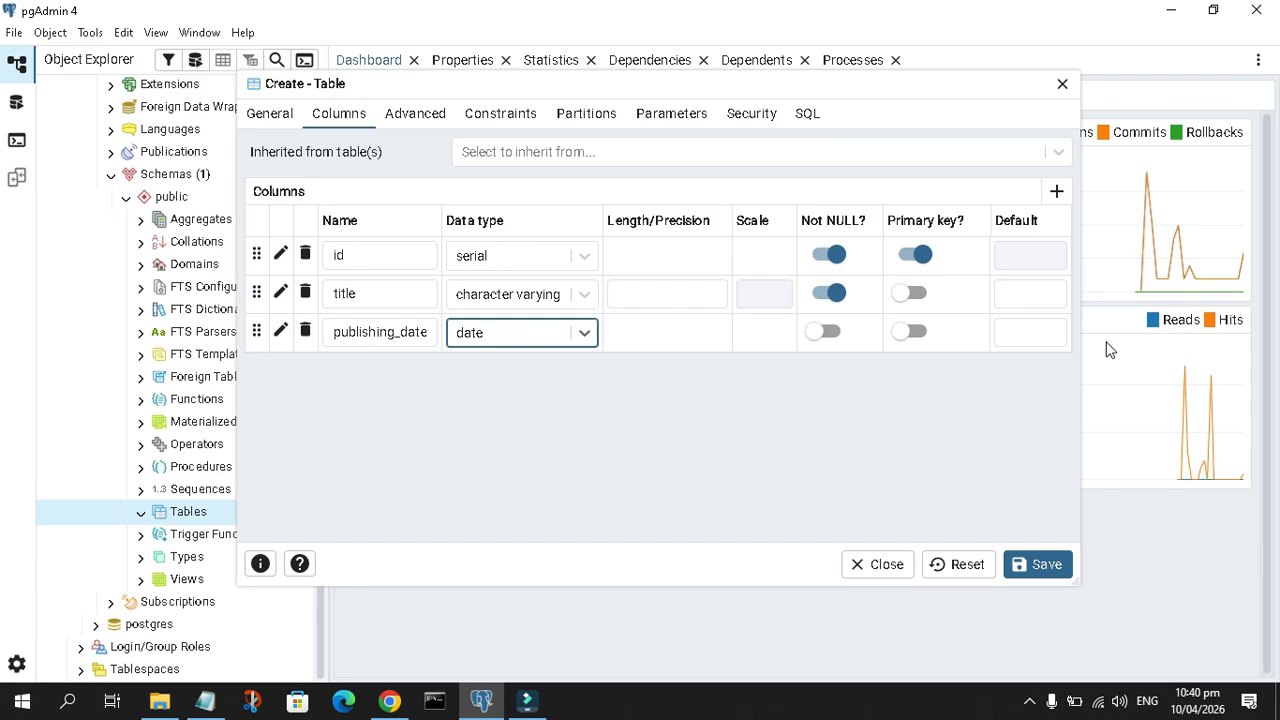
click(826, 335)
Add an author column of type character varying, make it Not NULL, and save the books table
click(1056, 191)
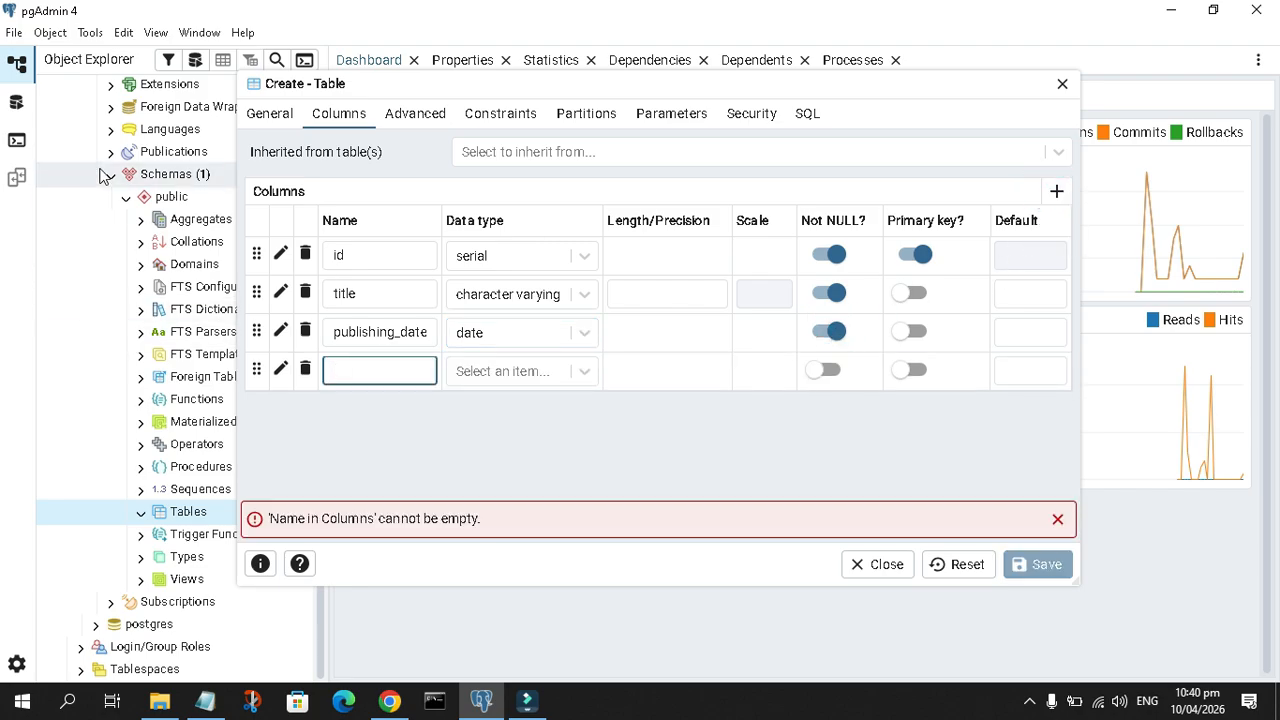
text(a)
right_click(350, 369)
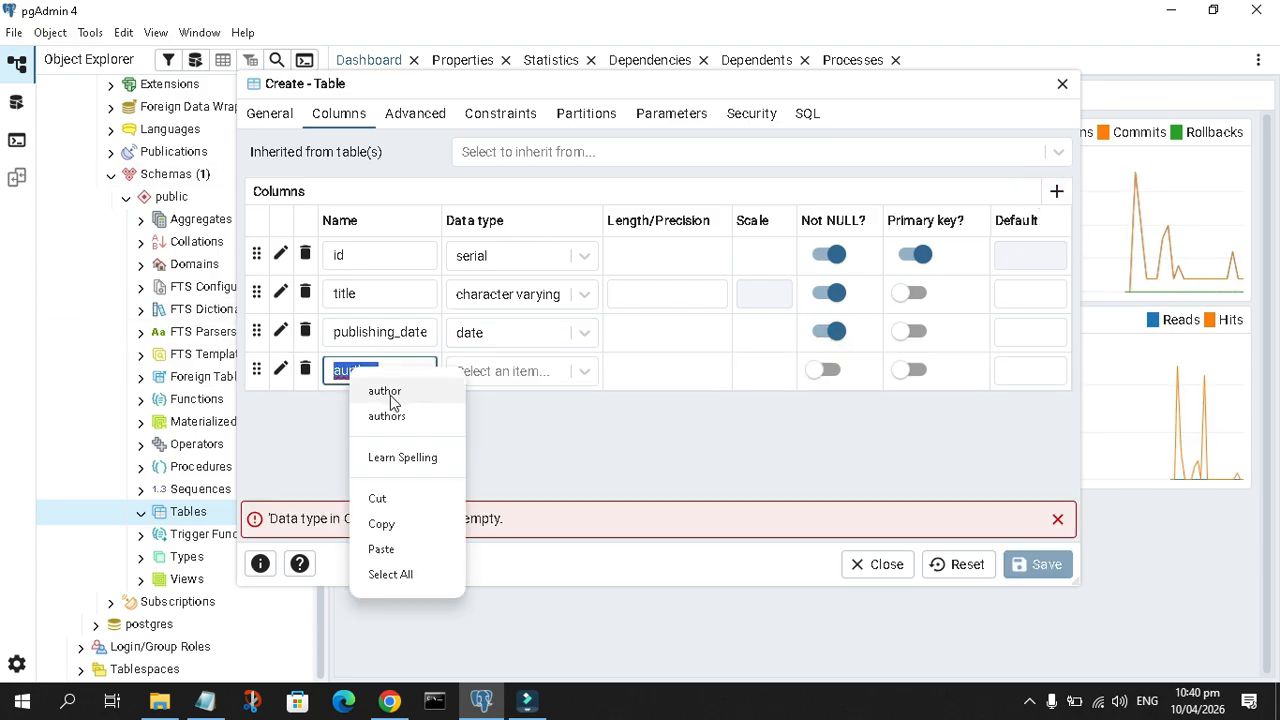
click(390, 393)
click(531, 371)
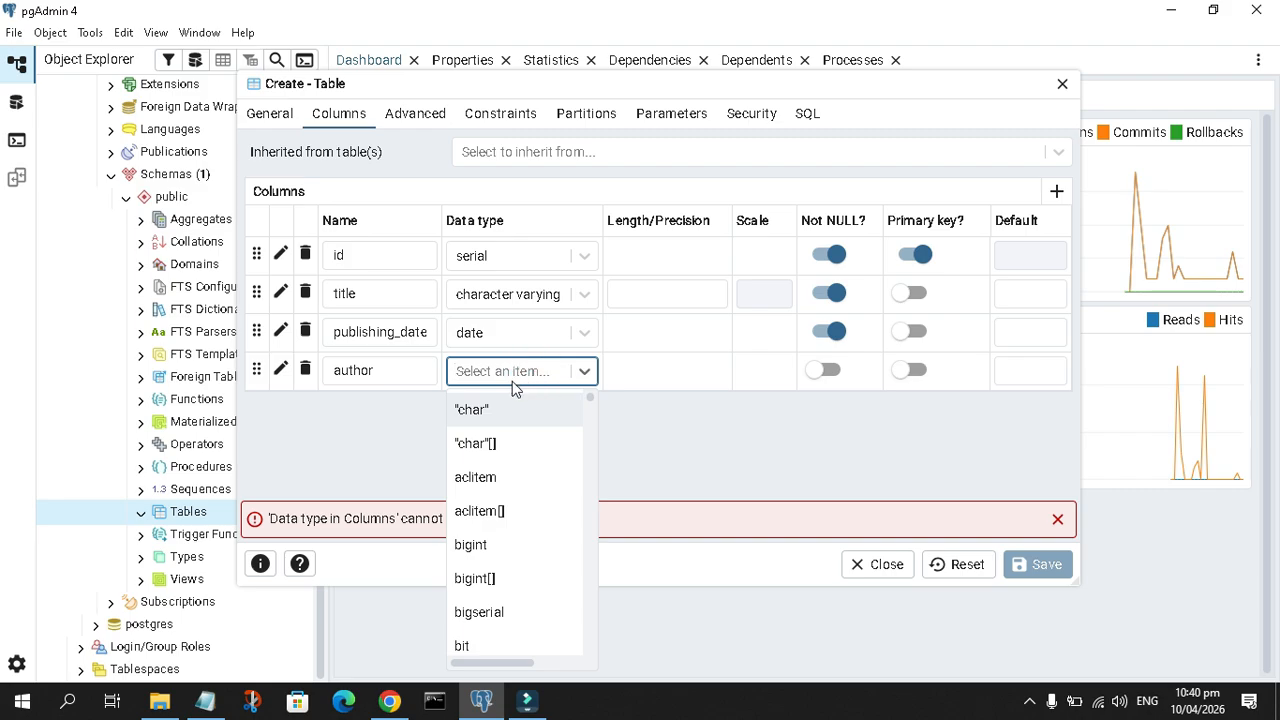
text(var)
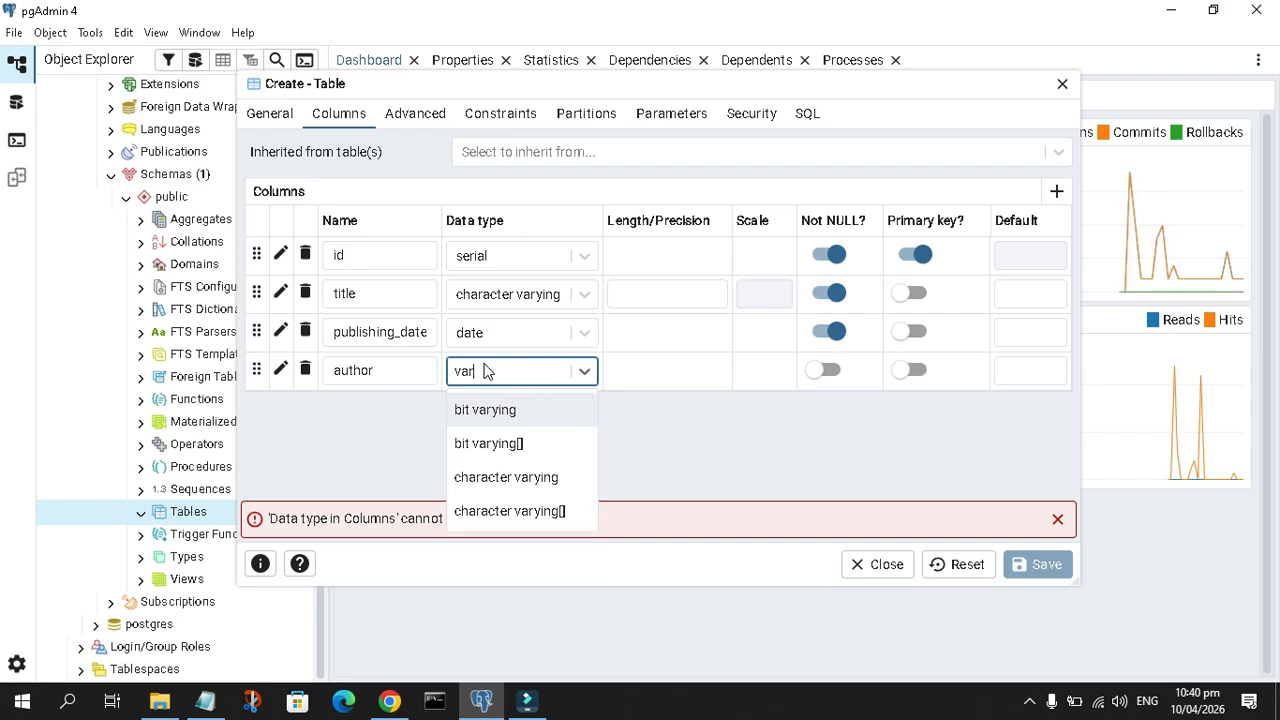
click(512, 480)
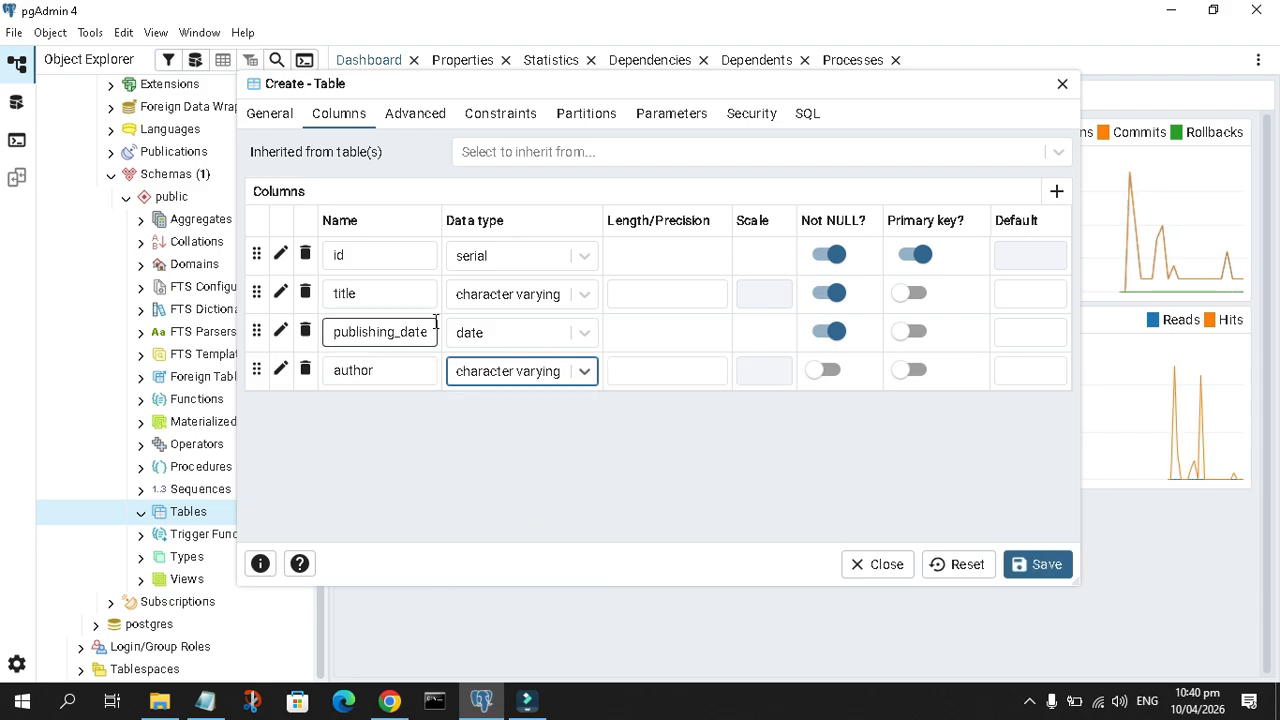
click(830, 370)
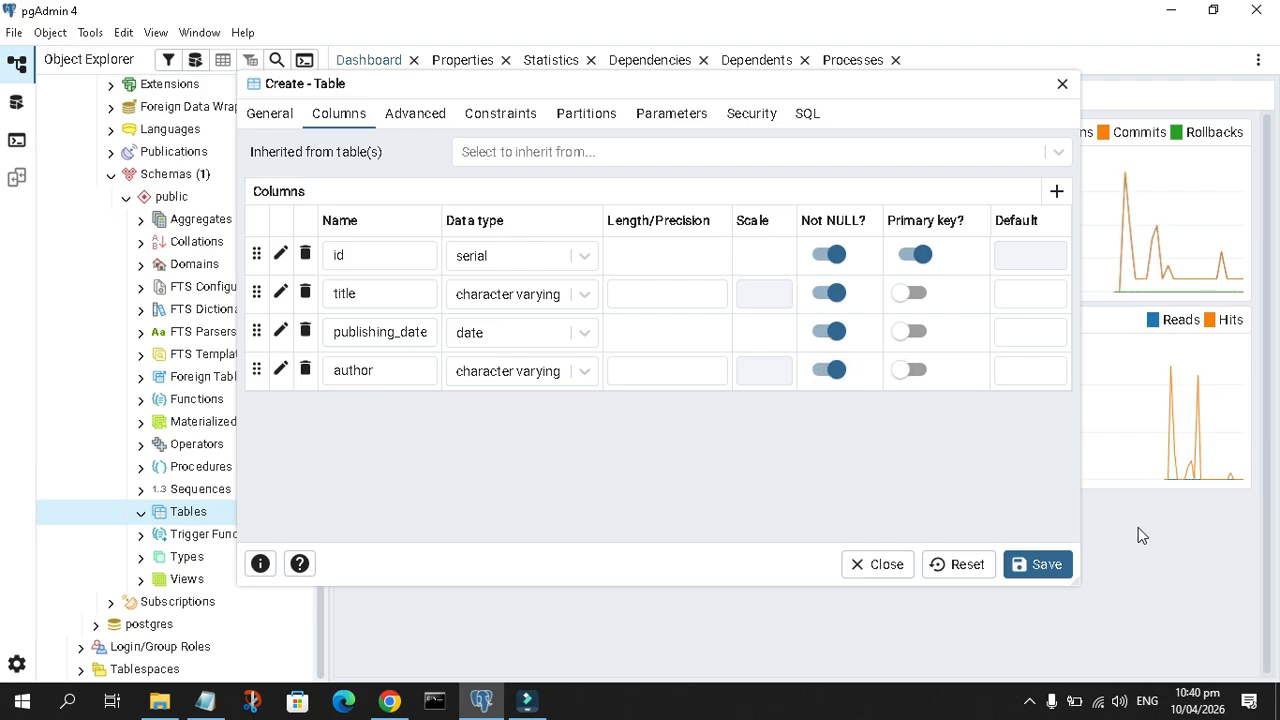
click(1043, 566)
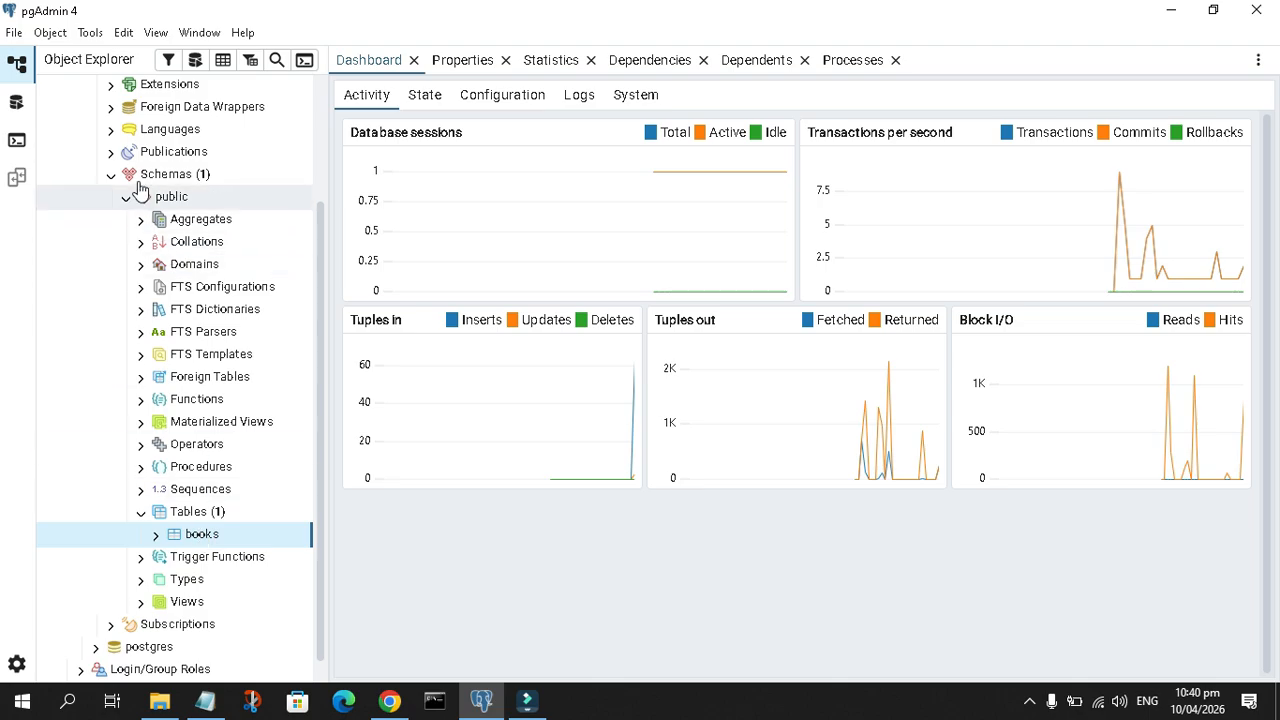
mouse_move(206, 535)
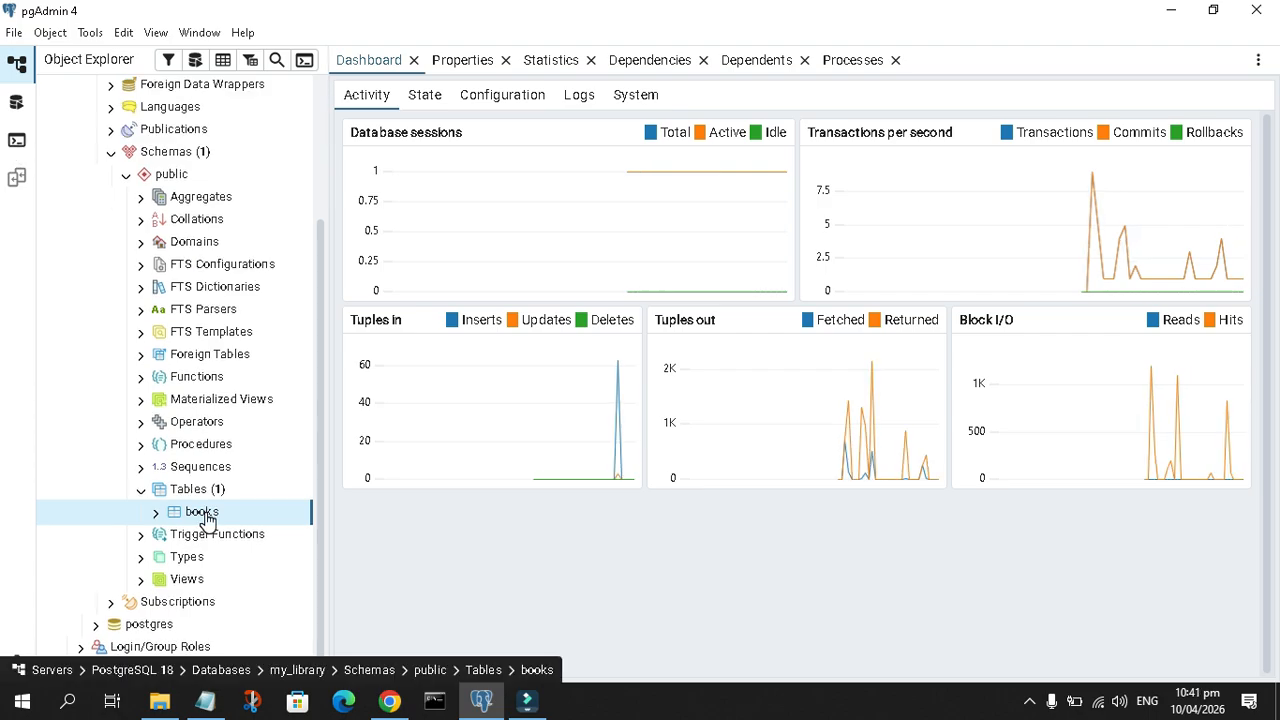
Open the Query Tool for the books table and run "select * from books;"
right_click(205, 517)
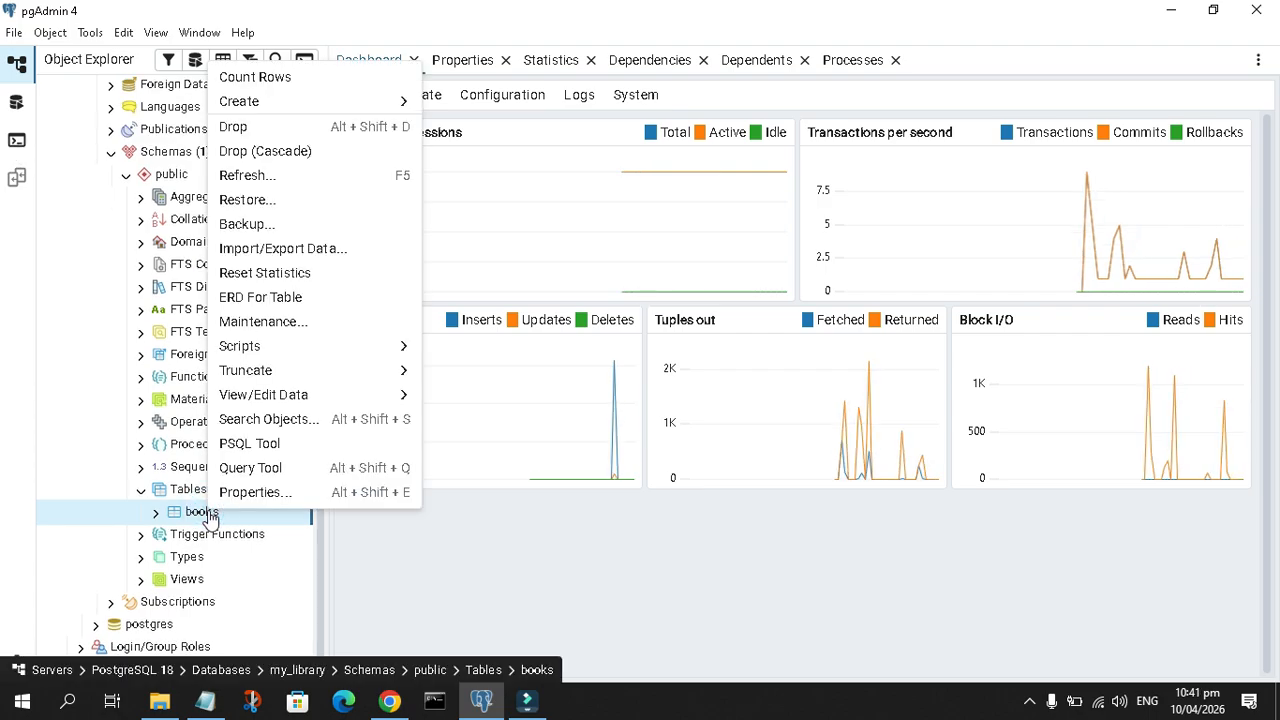
click(270, 470)
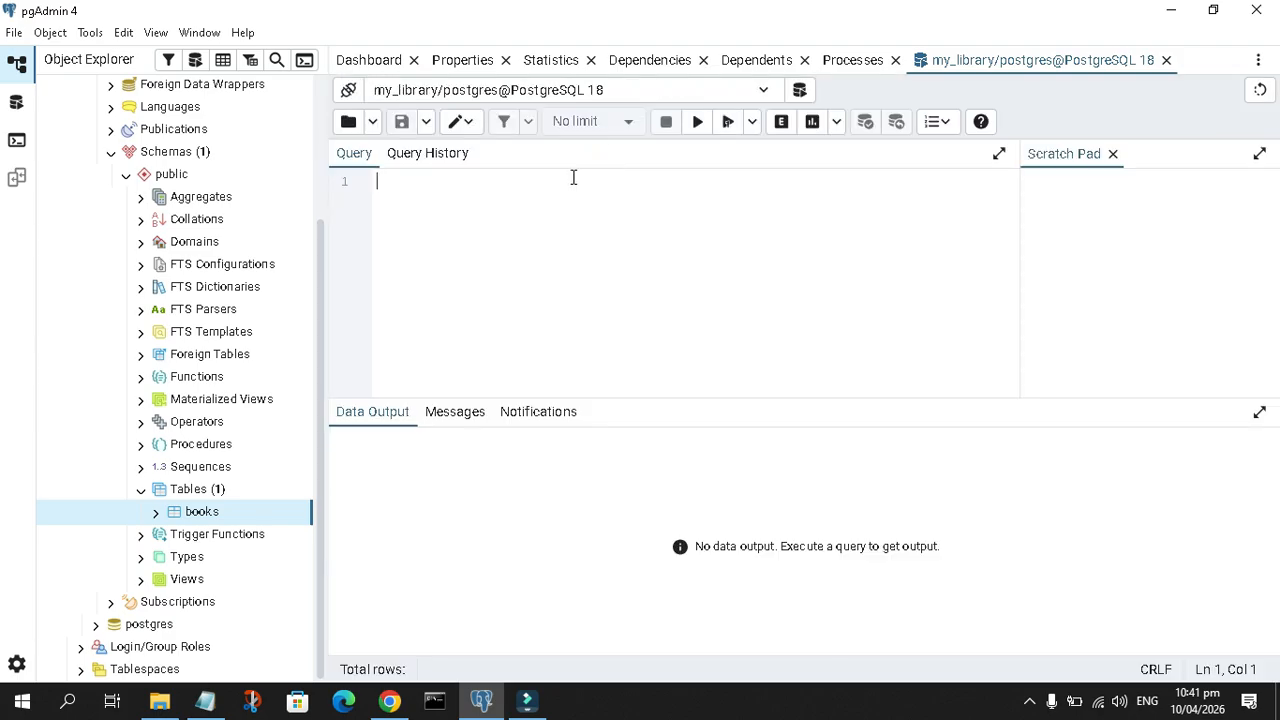
text(select * from )
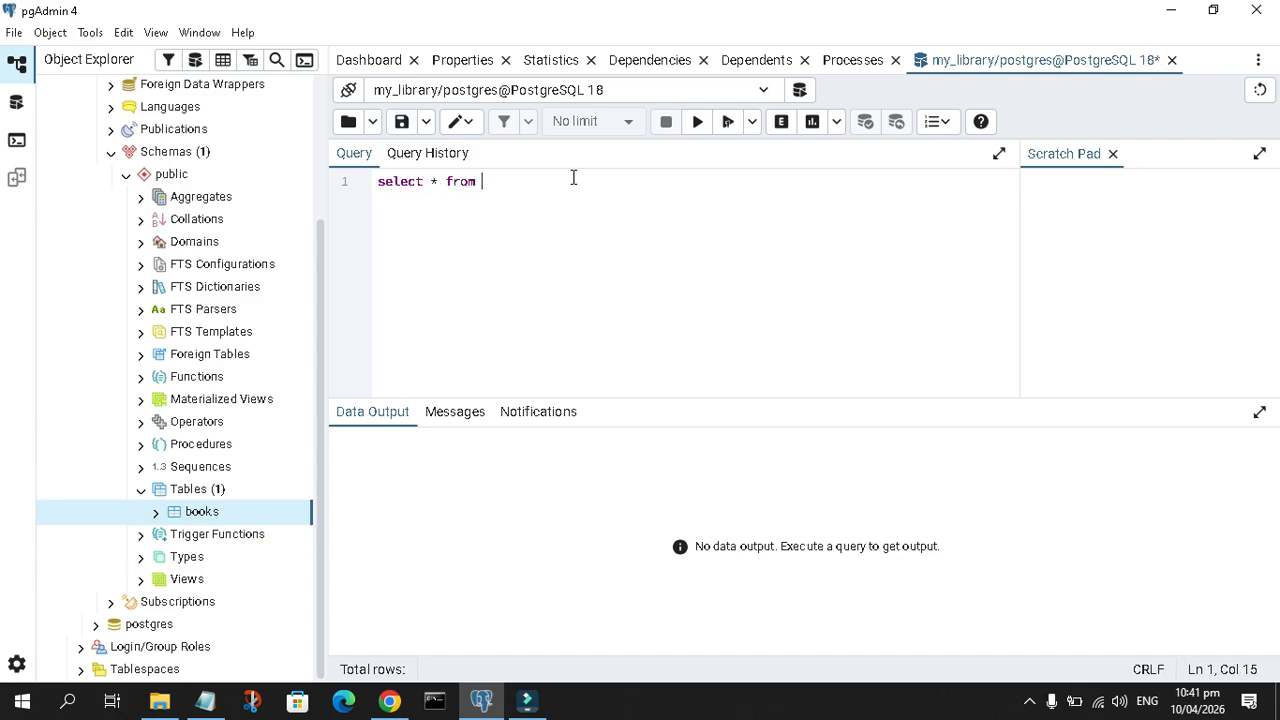
text(books;)
click(698, 121)
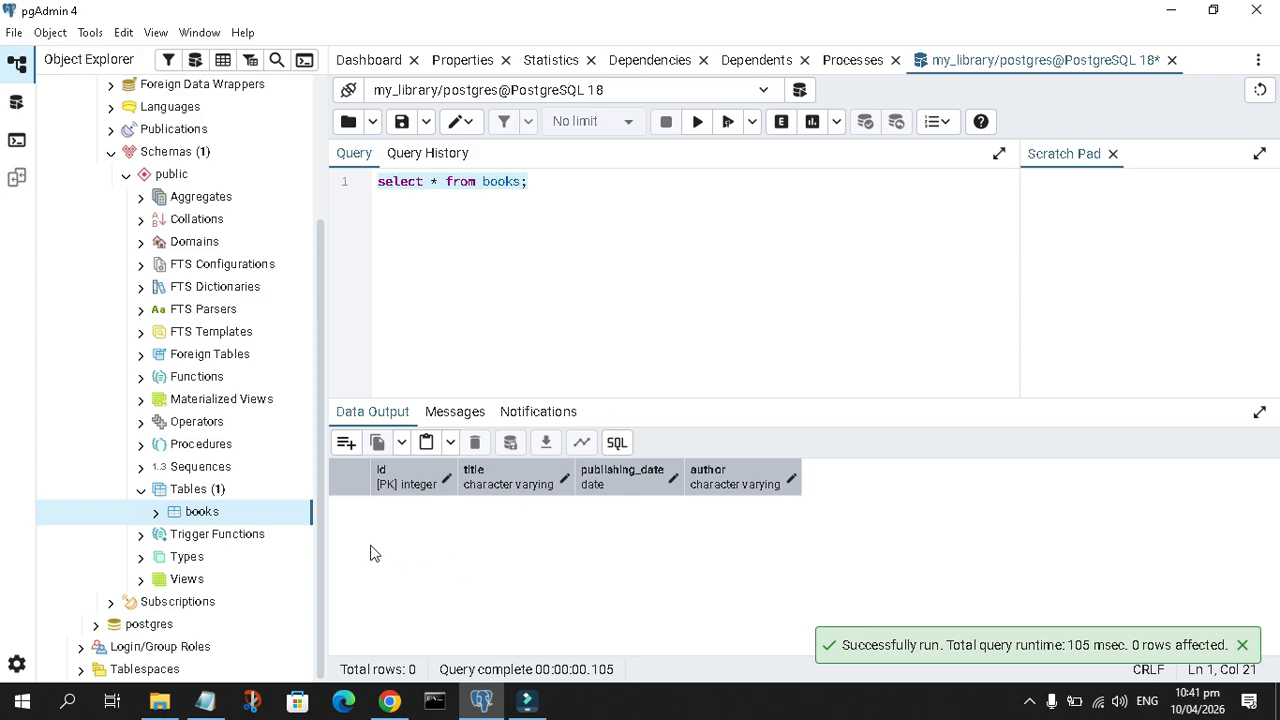
Start an insert statement in the empty query with "insert into books ()"
key(Return)
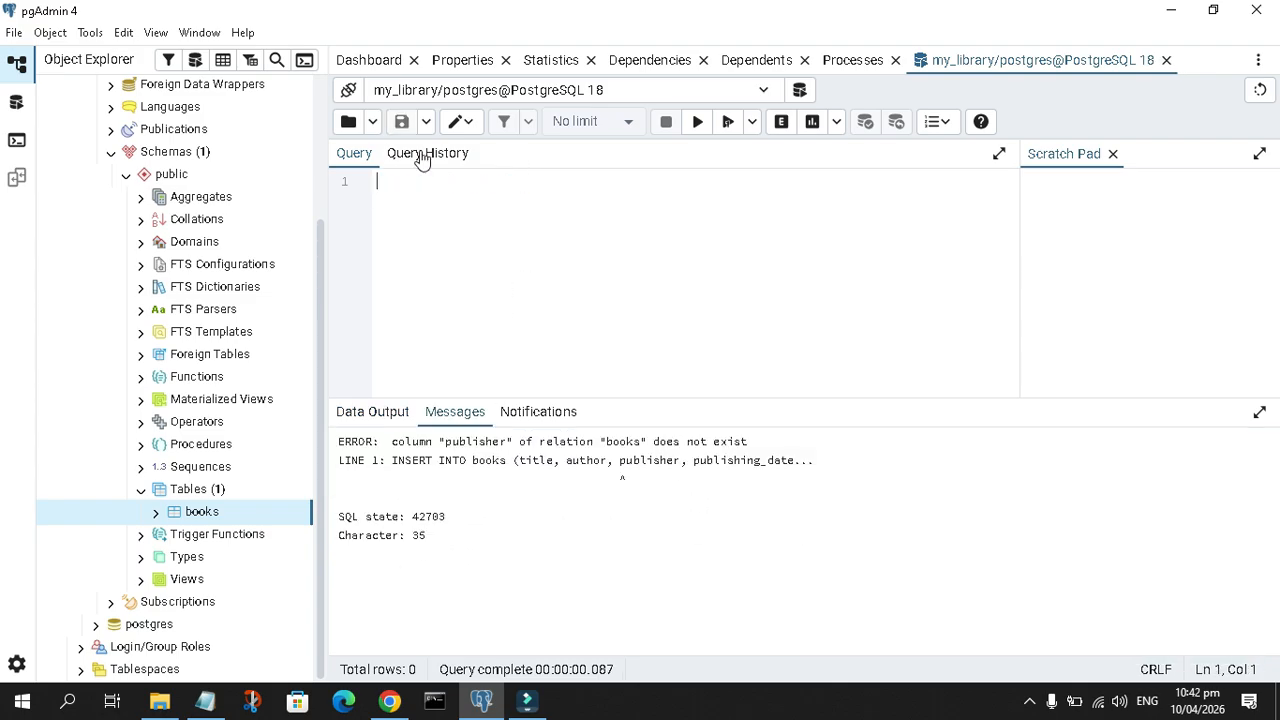
text(insert into books)
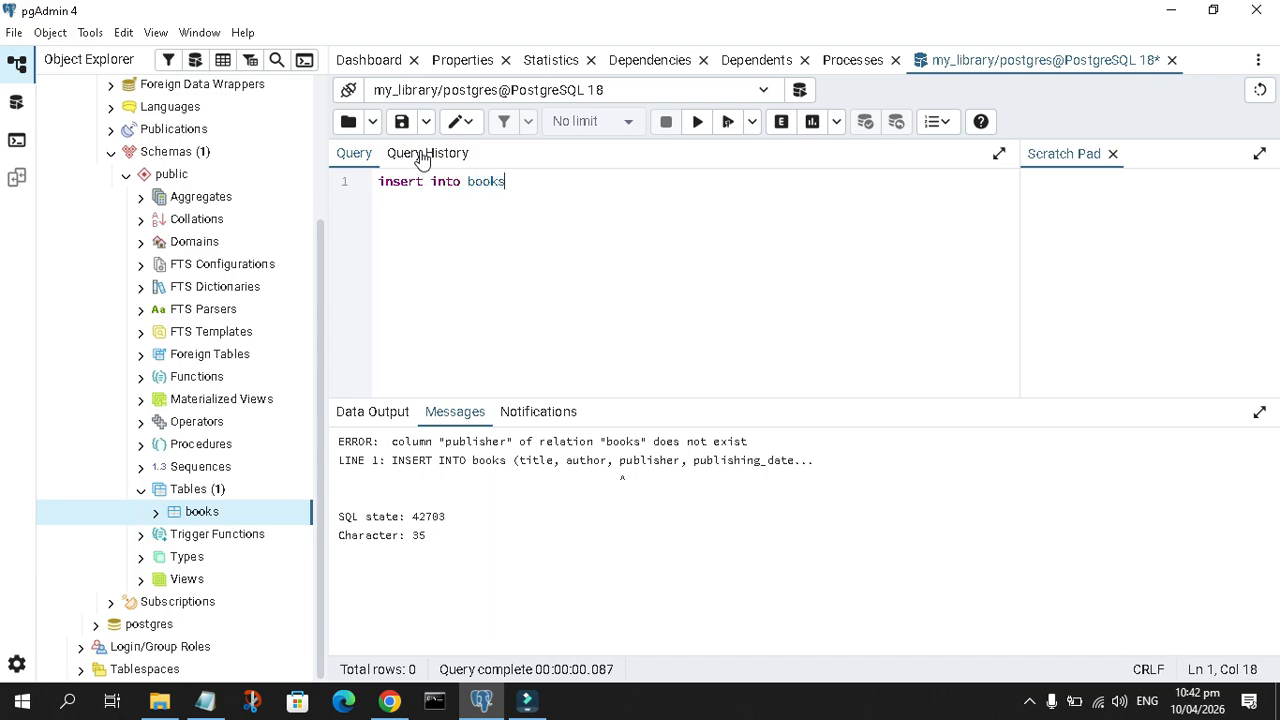
text( ()
Expand the books table's columns in the object tree and list title, publishing_date and aurthor inside the insert statement's parentheses
click(155, 517)
scroll(160, 503, down, 2)
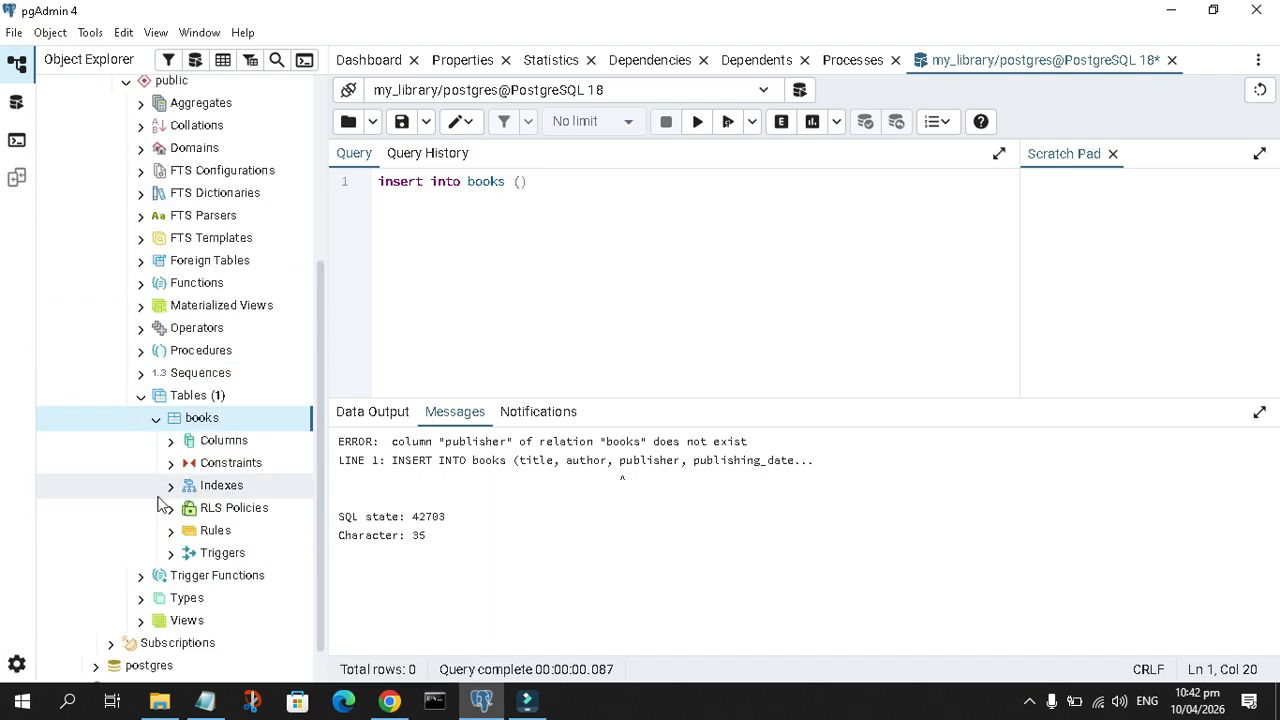
click(171, 441)
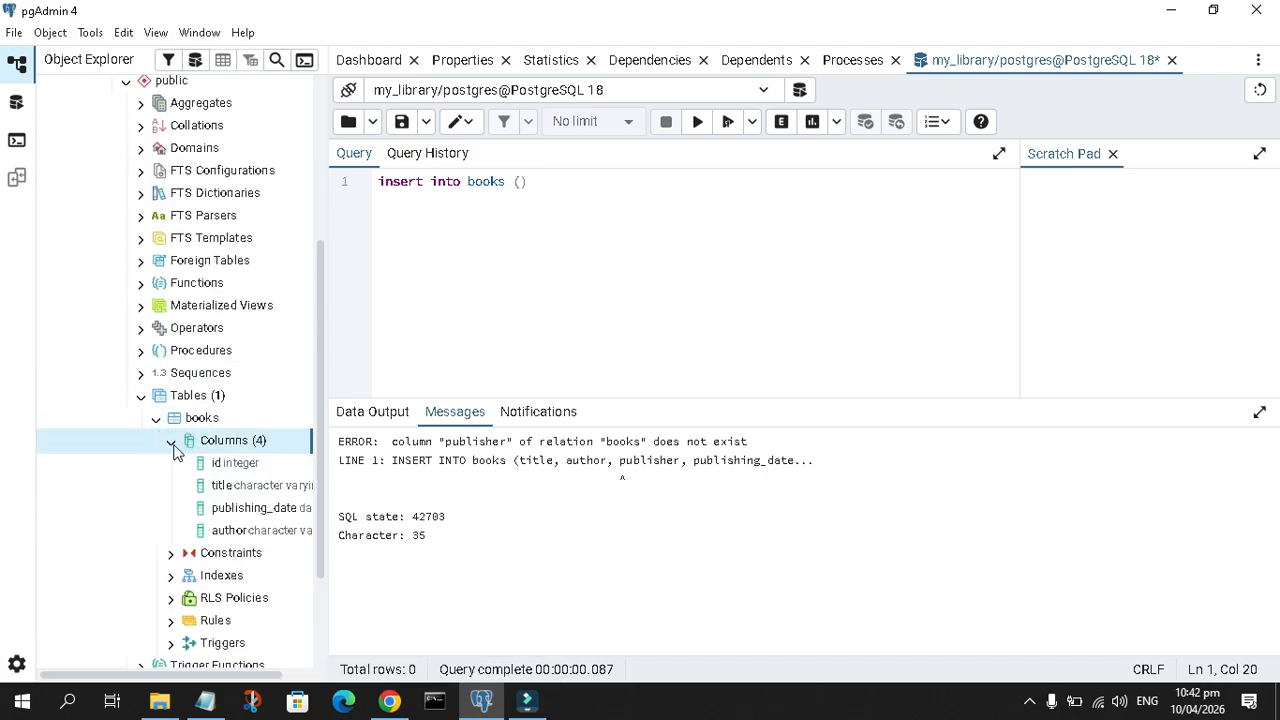
click(522, 183)
text(title,)
text(publishing_date)
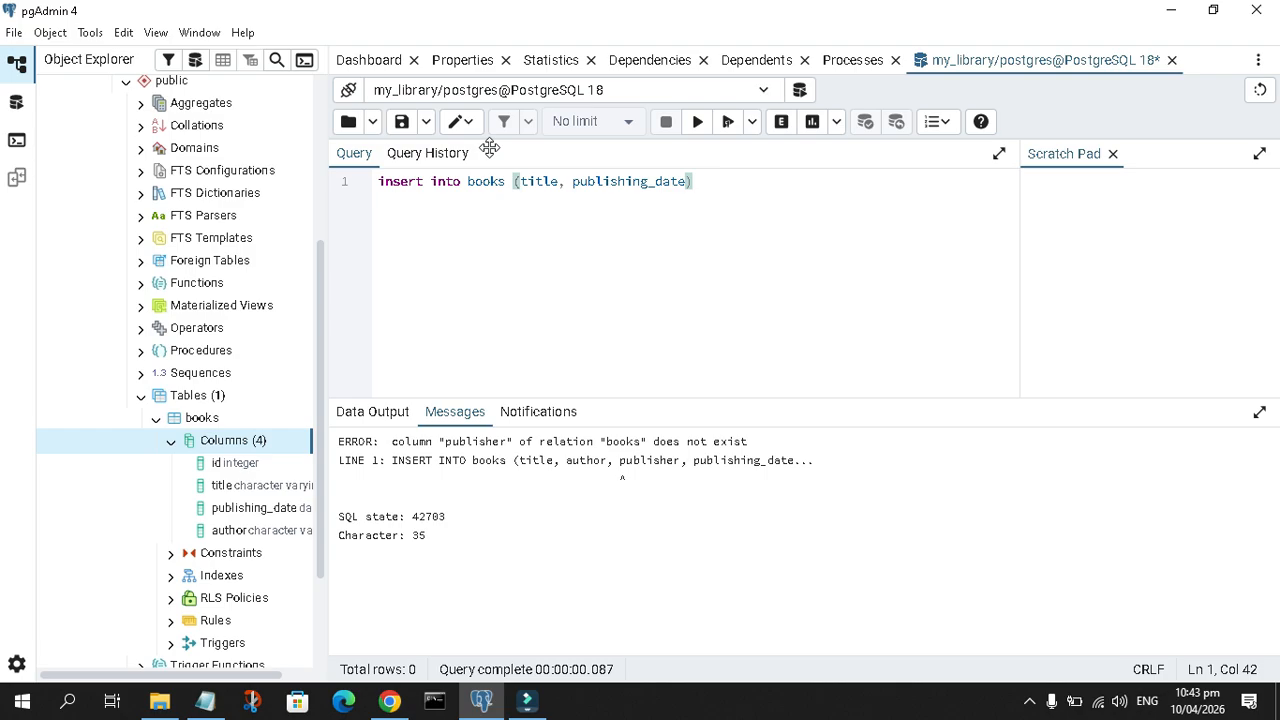
text(, aurthor) values ()
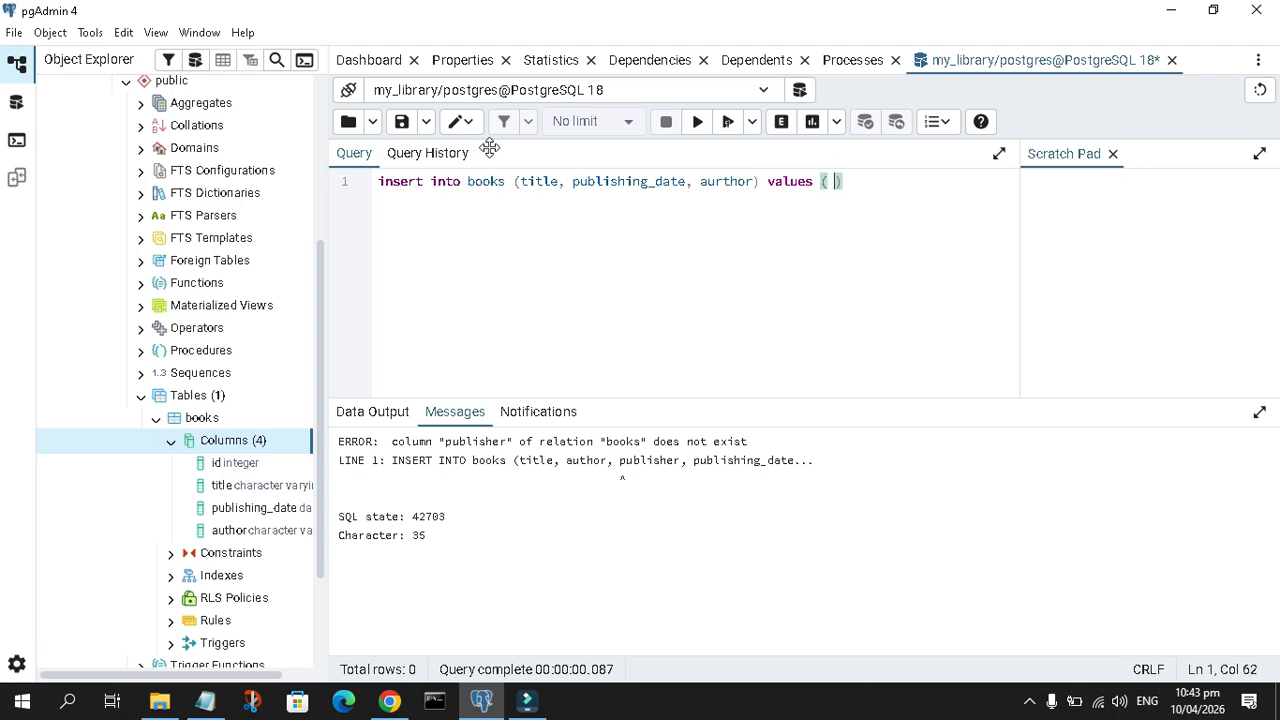
text( 'alchemist', )
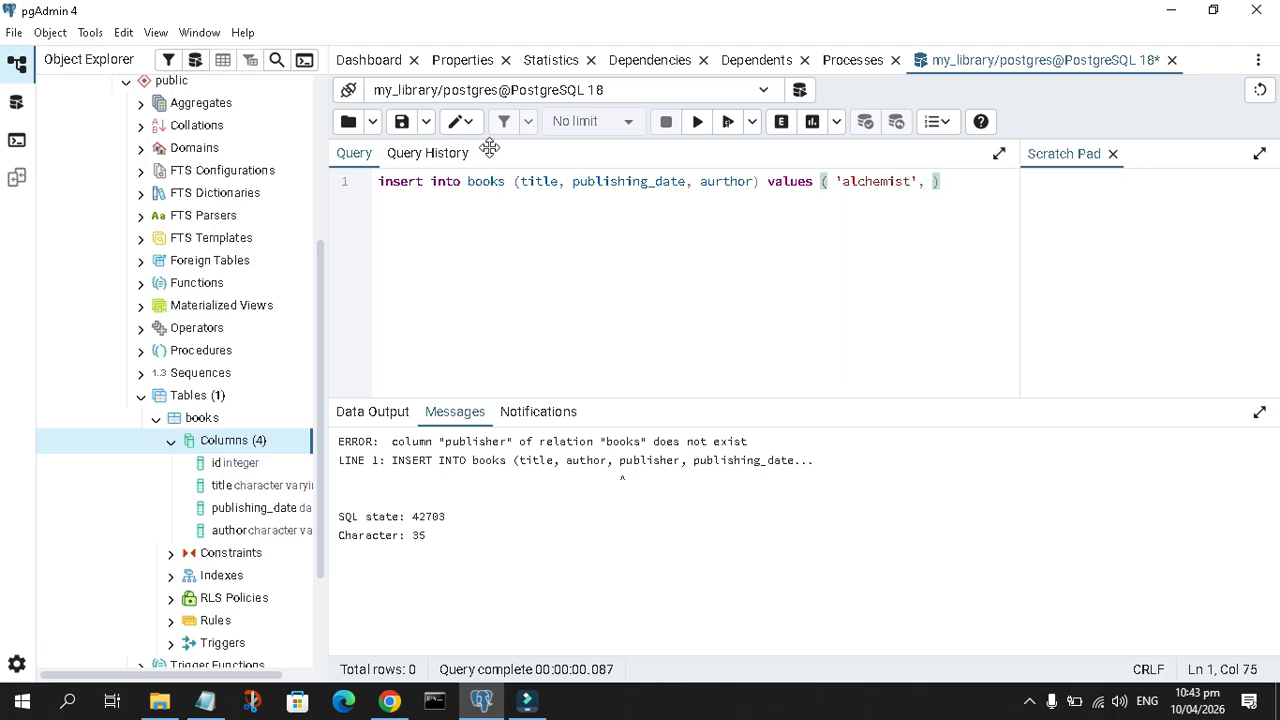
text(date '1990-12-12)
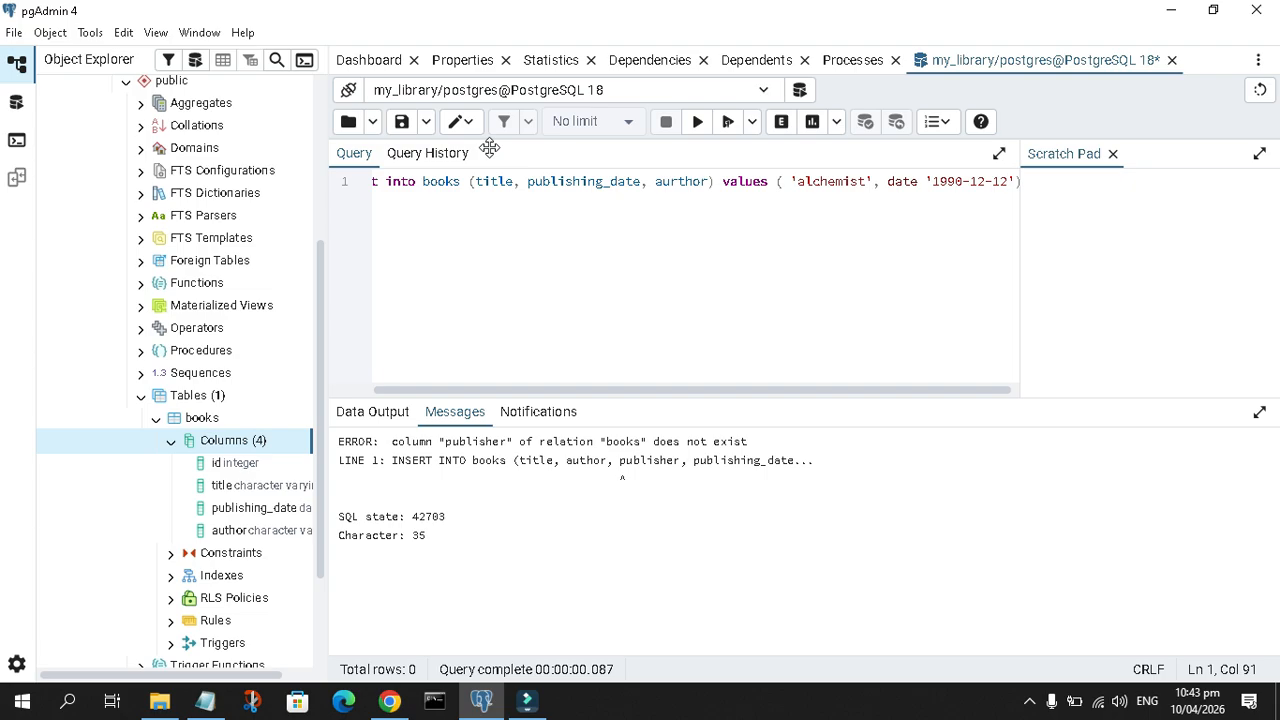
Complete the insert with the values 'alchemist', date '1990-12-12' and the author's name, and execute the statement
text(', )
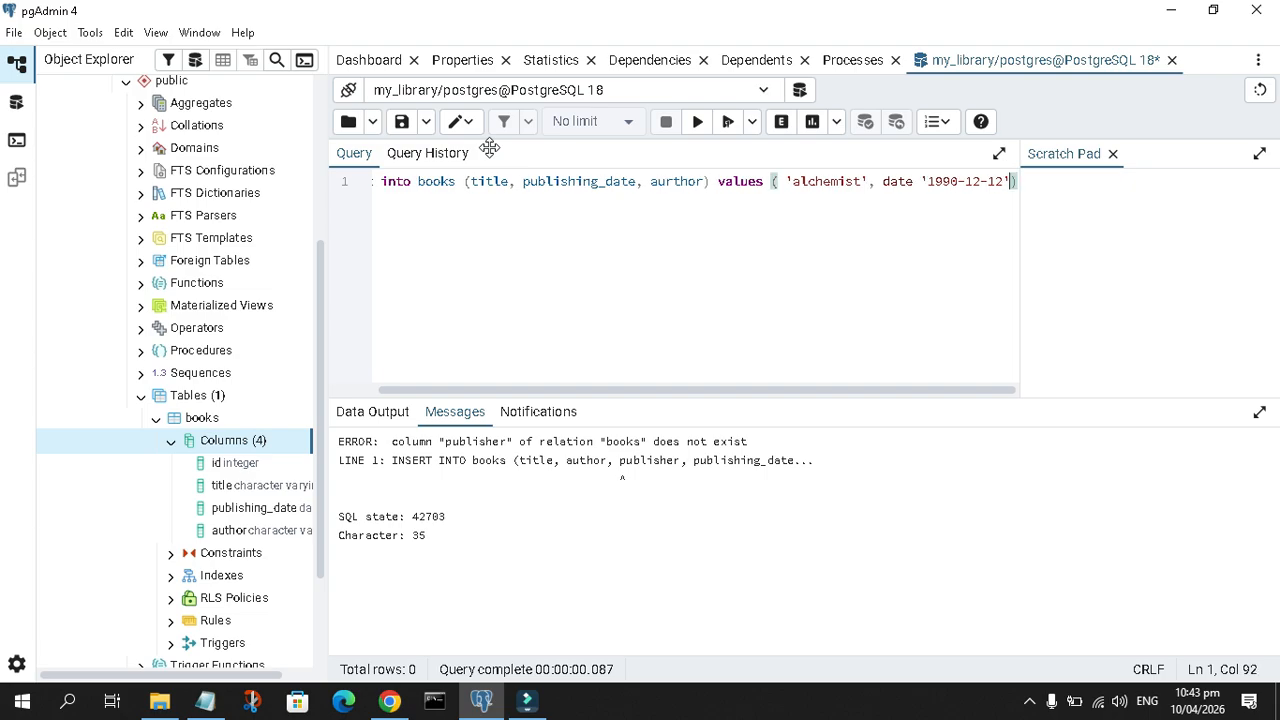
text(')
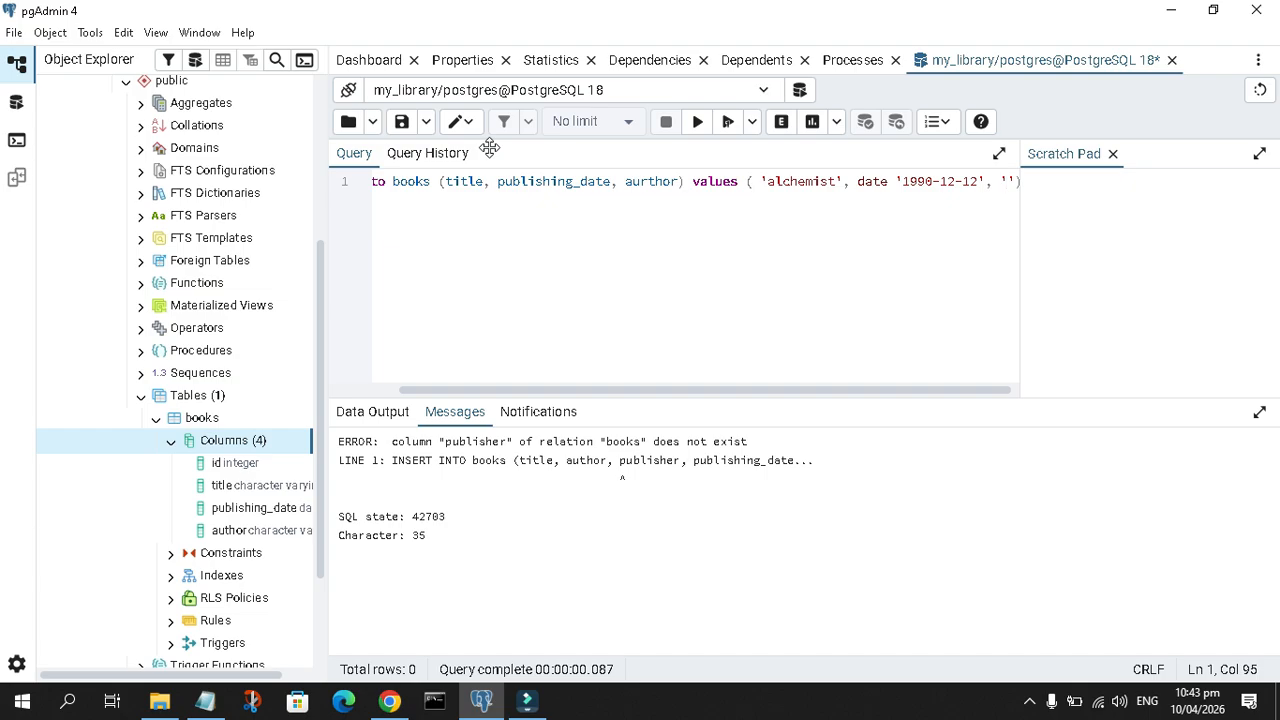
text(mark'))
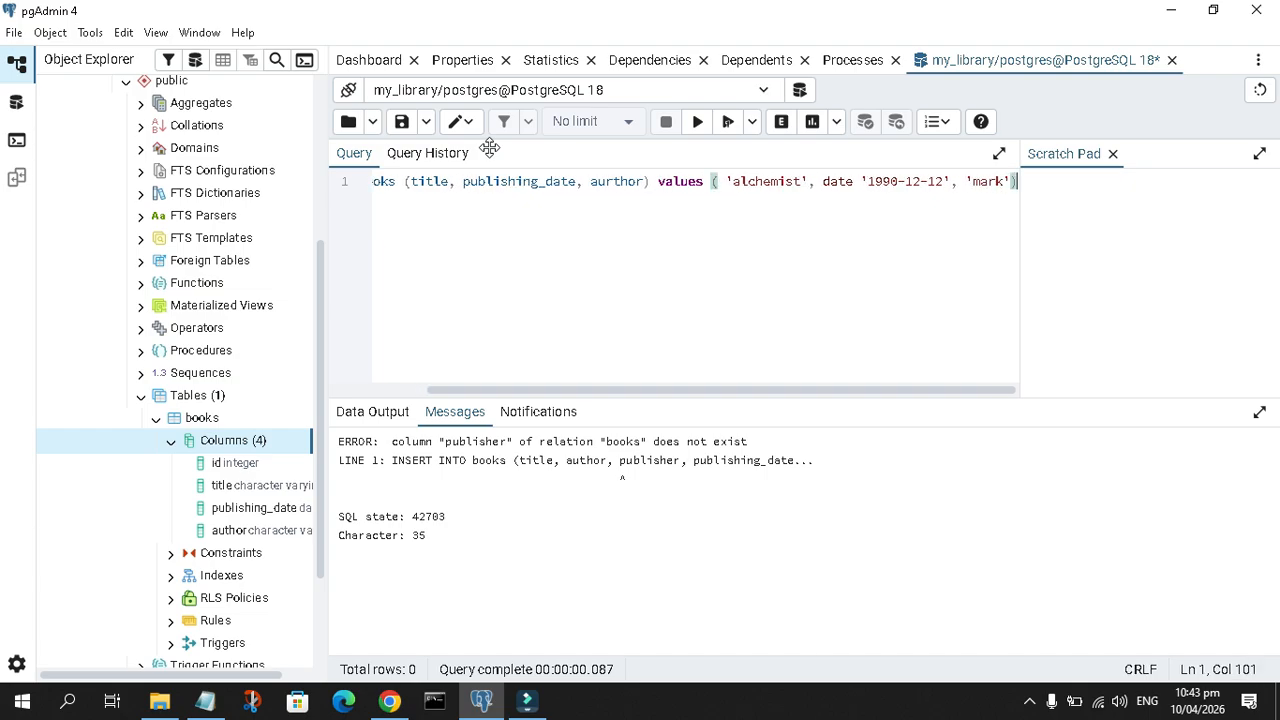
text(;)
key(ctrl+a)
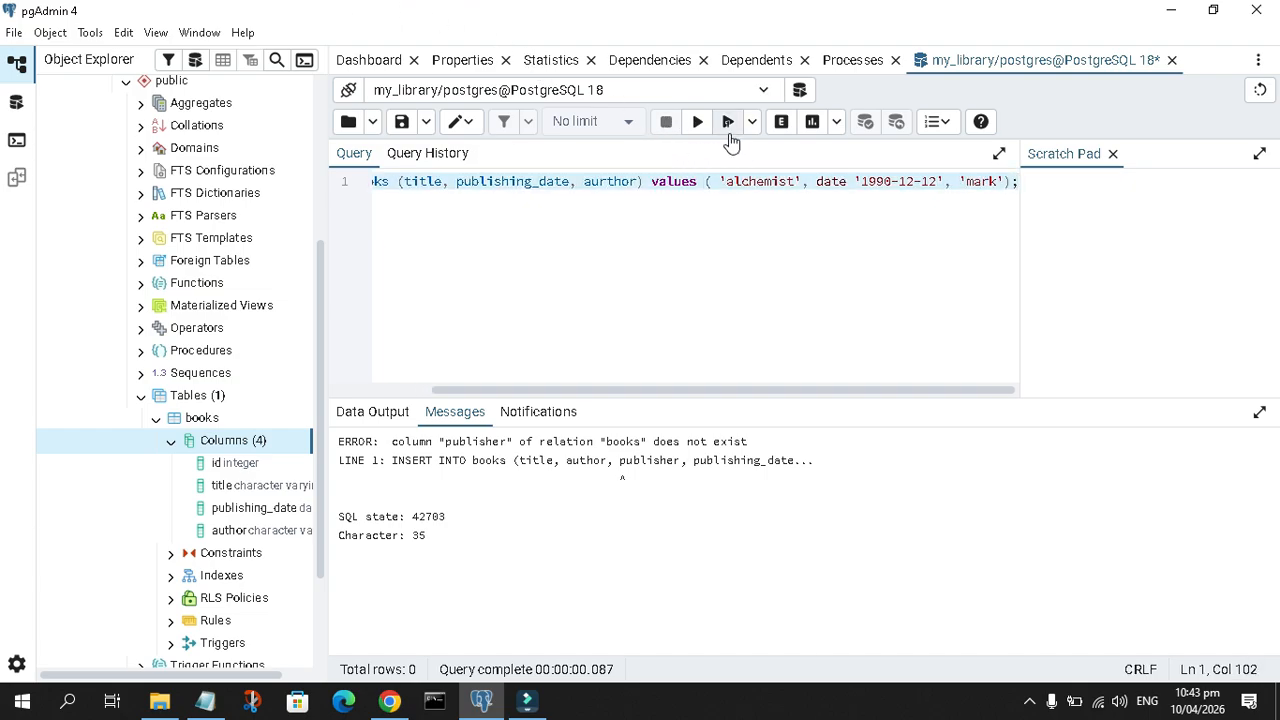
click(728, 124)
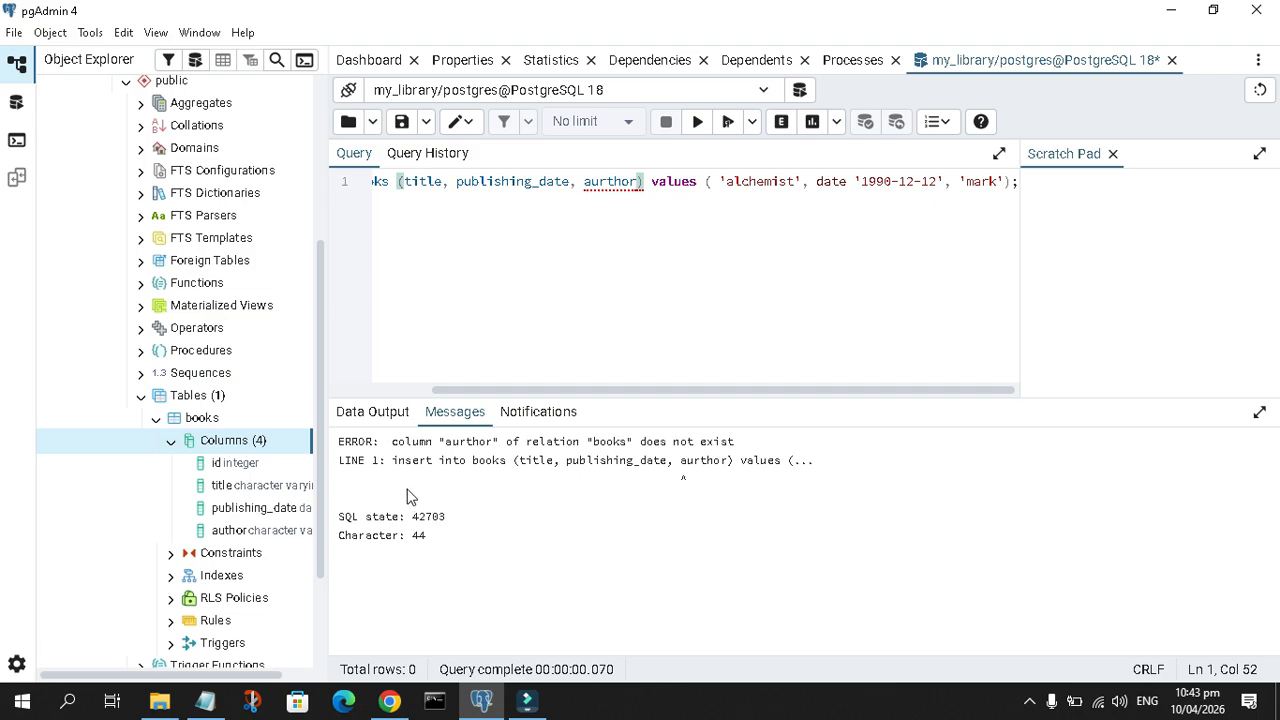
Correct the misspelled column name in the insert statement to author and execute the whole statement
right_click(613, 181)
click(568, 242)
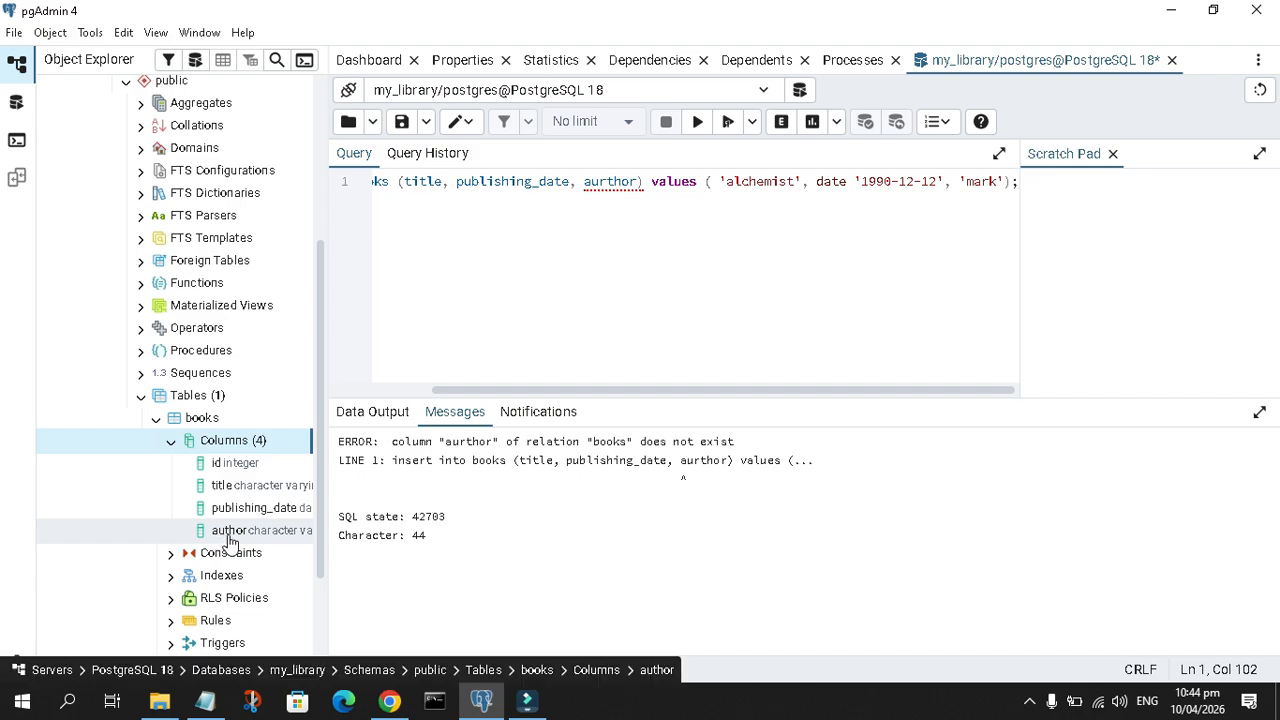
click(617, 181)
key(BackSpace)
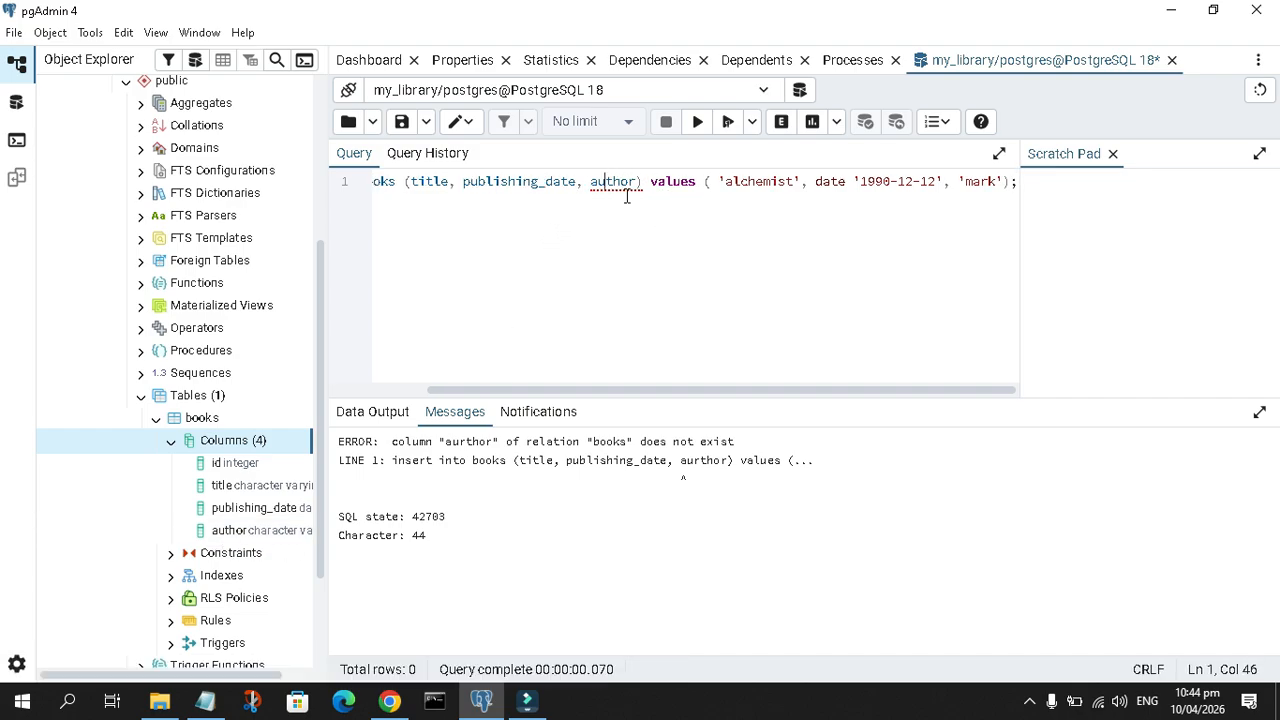
key(ctrl+a)
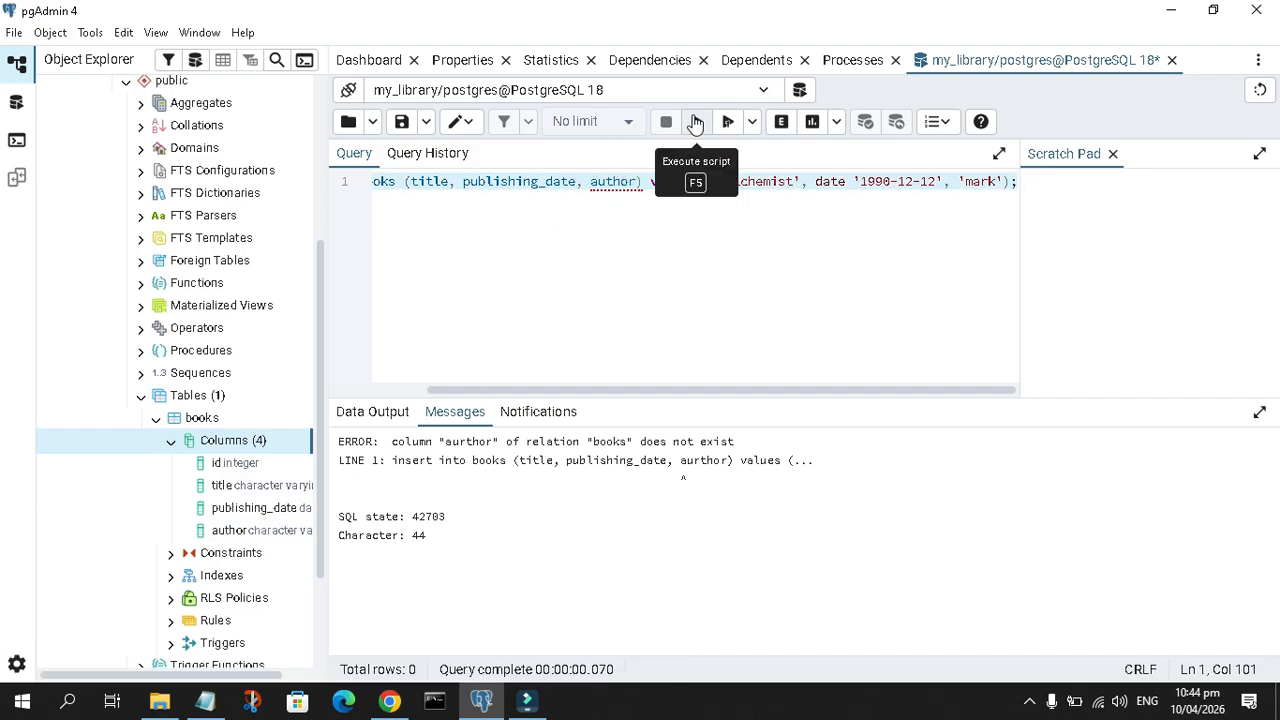
click(697, 121)
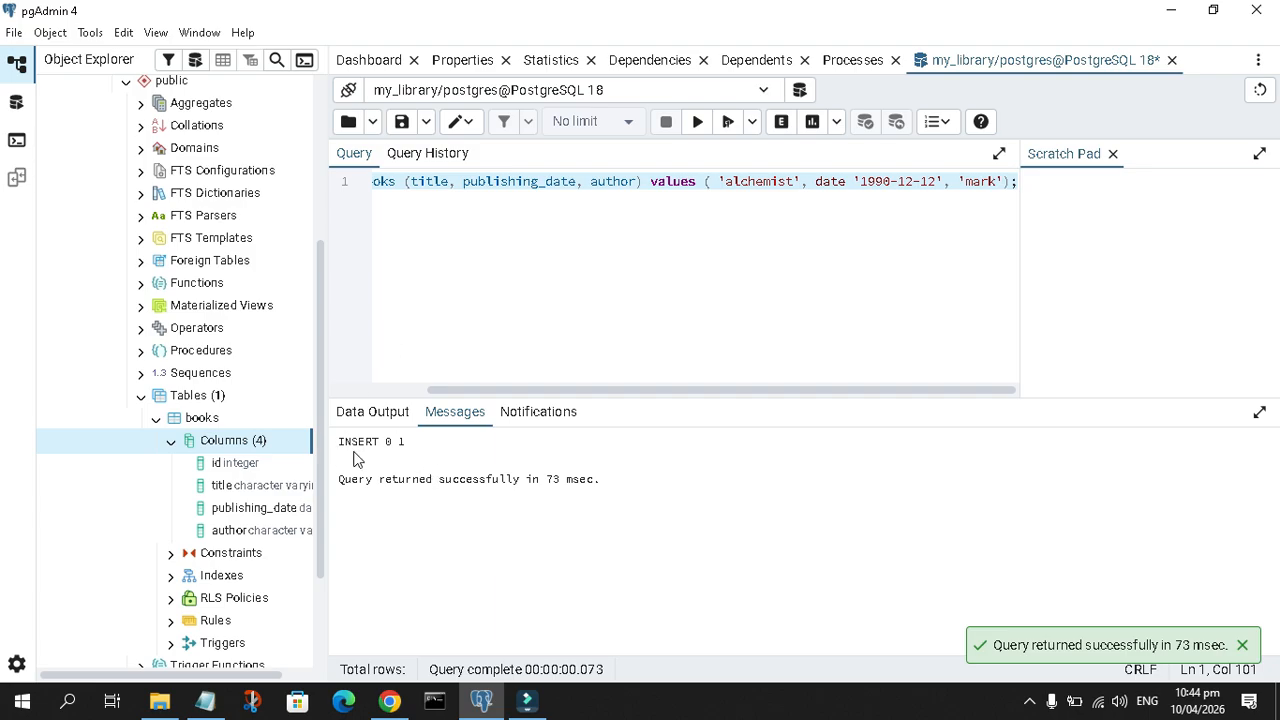
Put the values clause of the insert statement on its own line and add blank lines below the statement
click(383, 217)
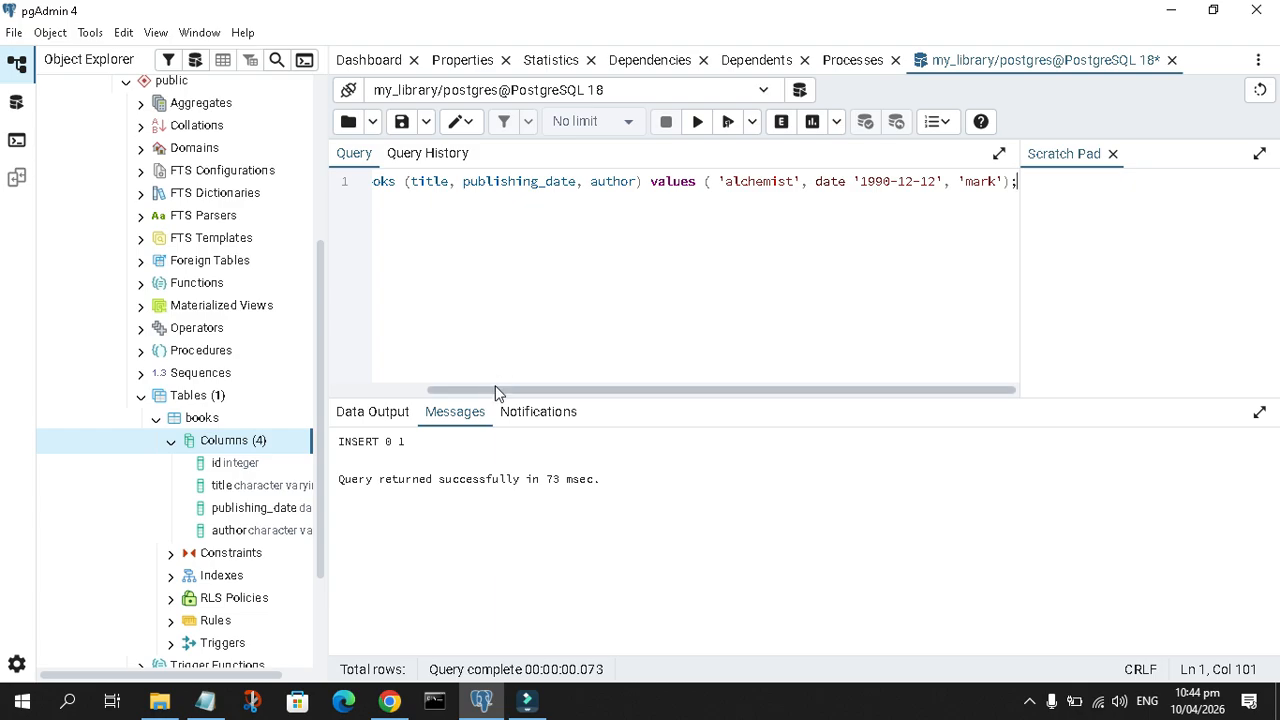
drag(497, 389, 343, 391)
click(387, 240)
key(Return)
key(Return)
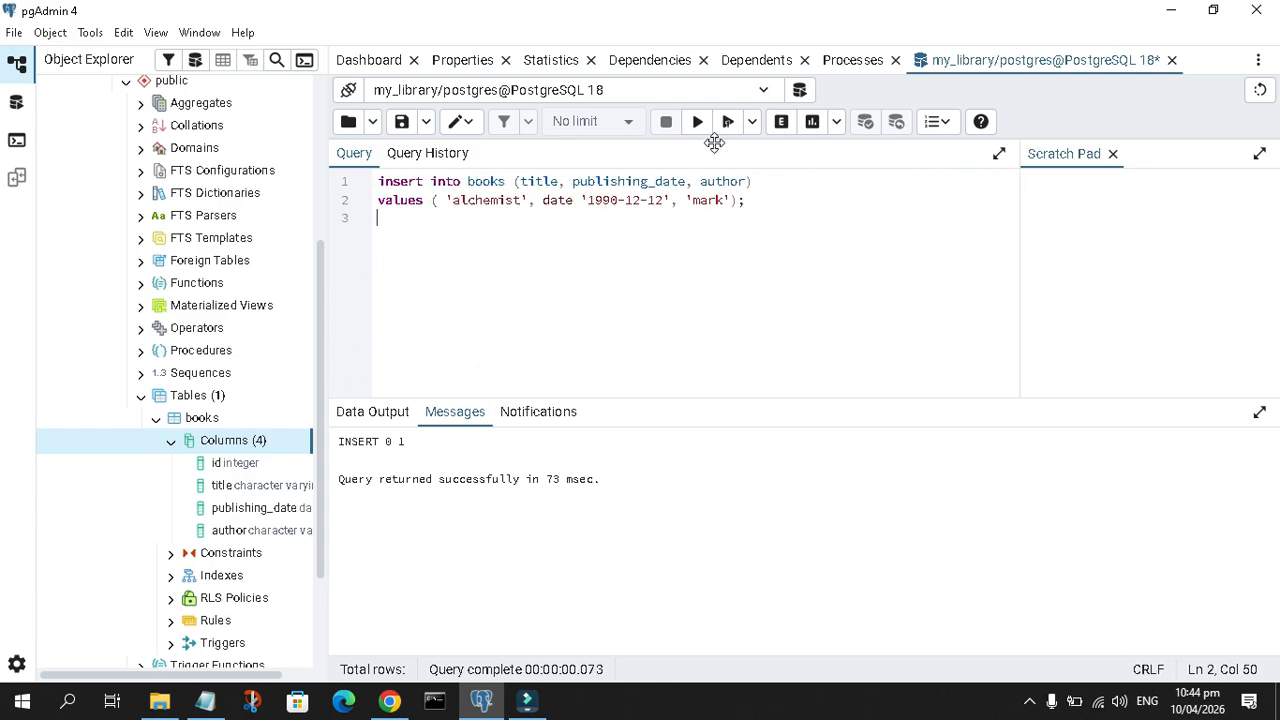
Write "selecdt * from books;" below the insert statement and execute only that line
text(selecdt )
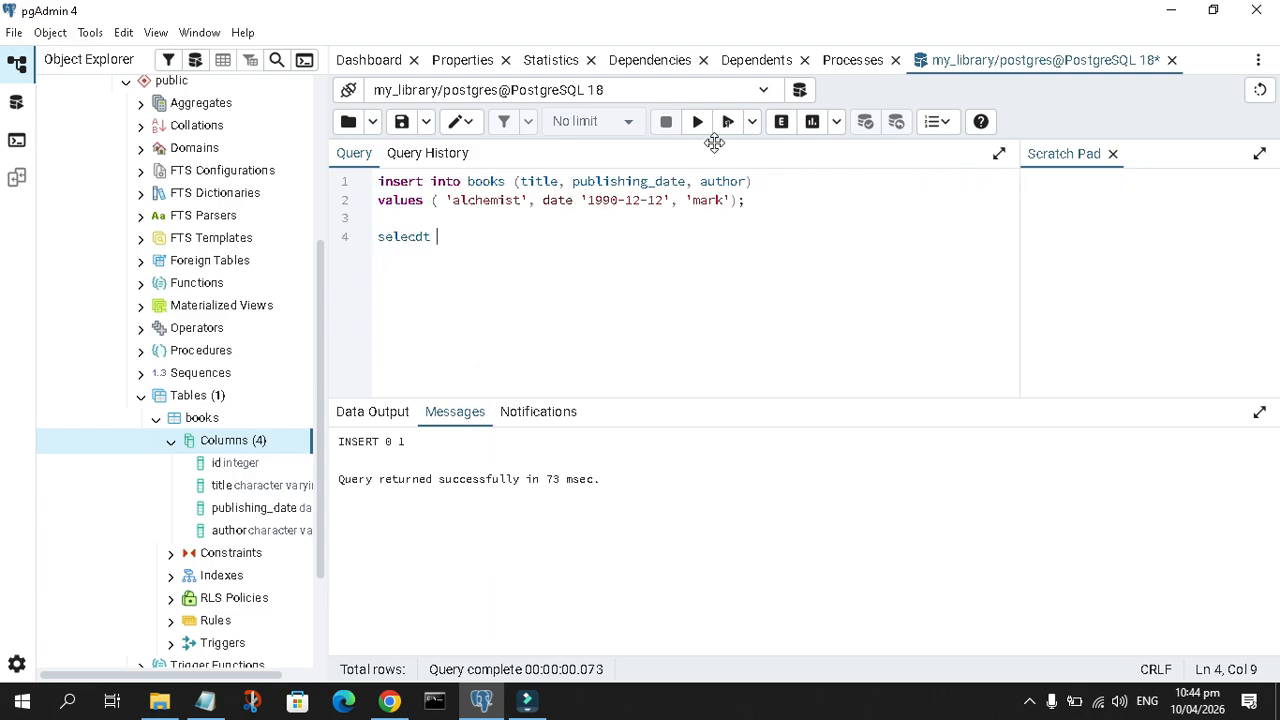
text(* from book)
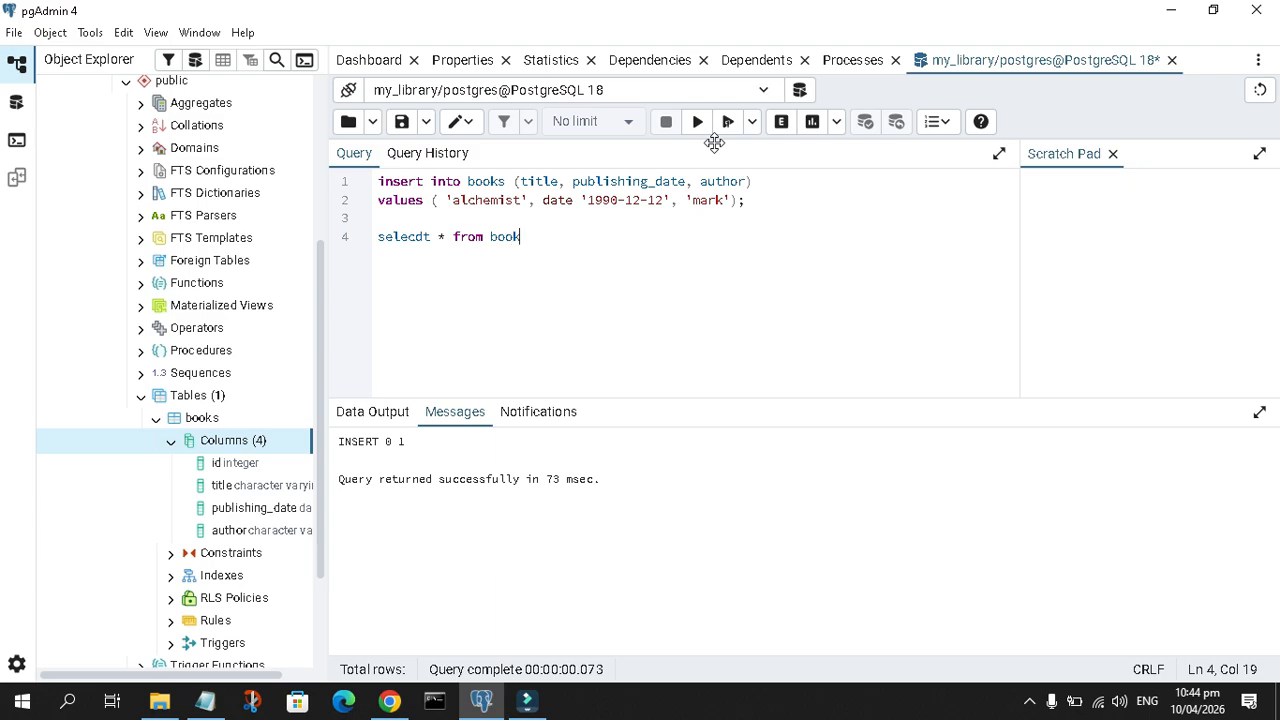
text(s;)
triple_click(466, 237)
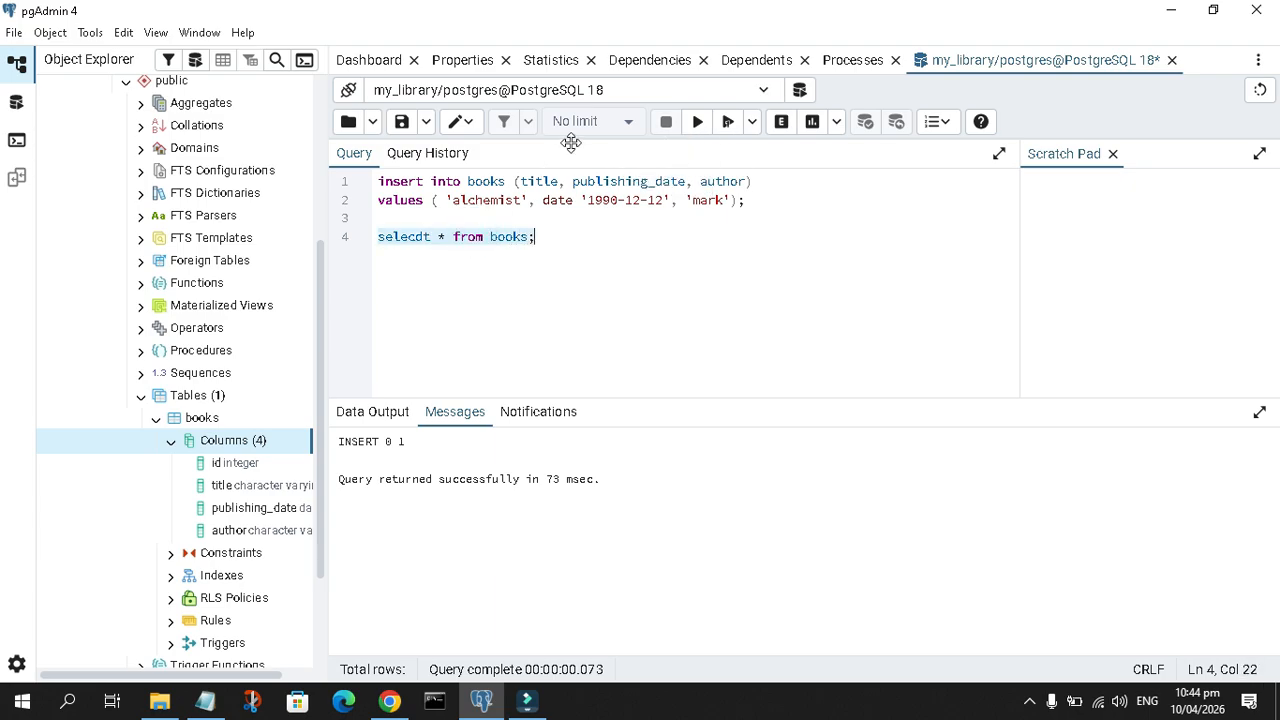
click(695, 122)
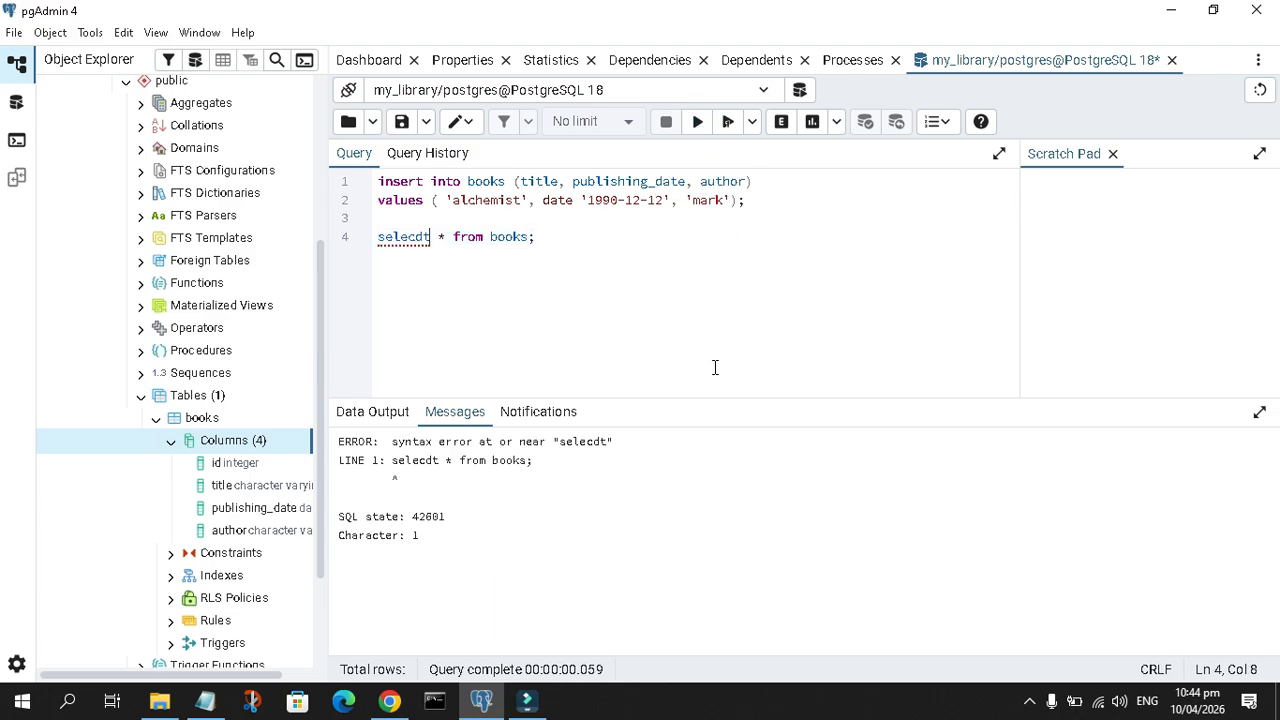
Correct the query's keyword to select and execute only "select * from books;"
click(422, 237)
key(BackSpace)
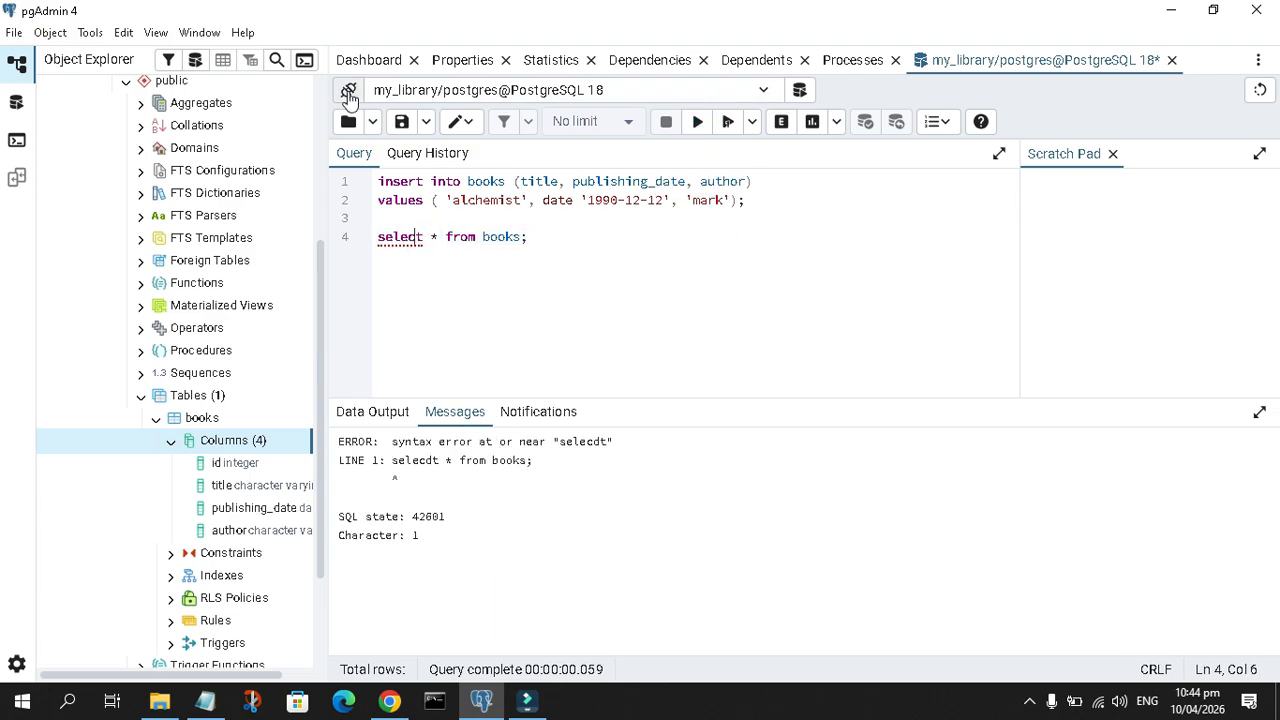
triple_click(446, 238)
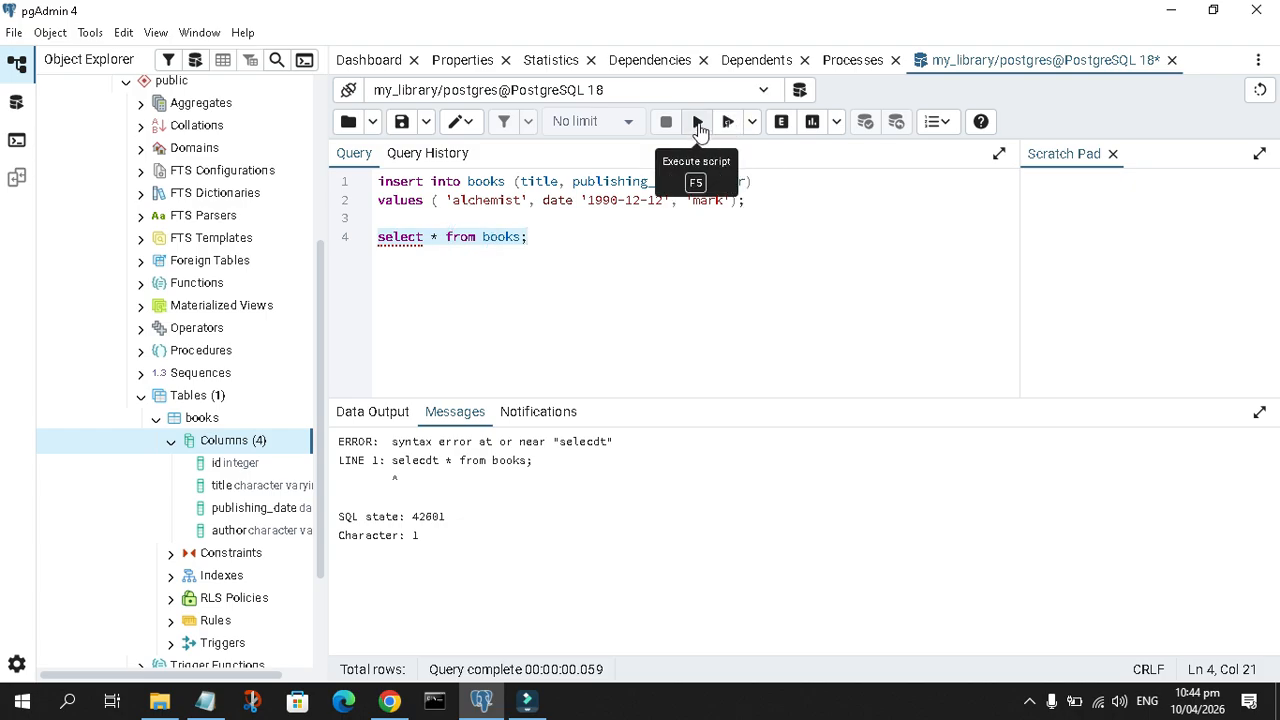
click(697, 121)
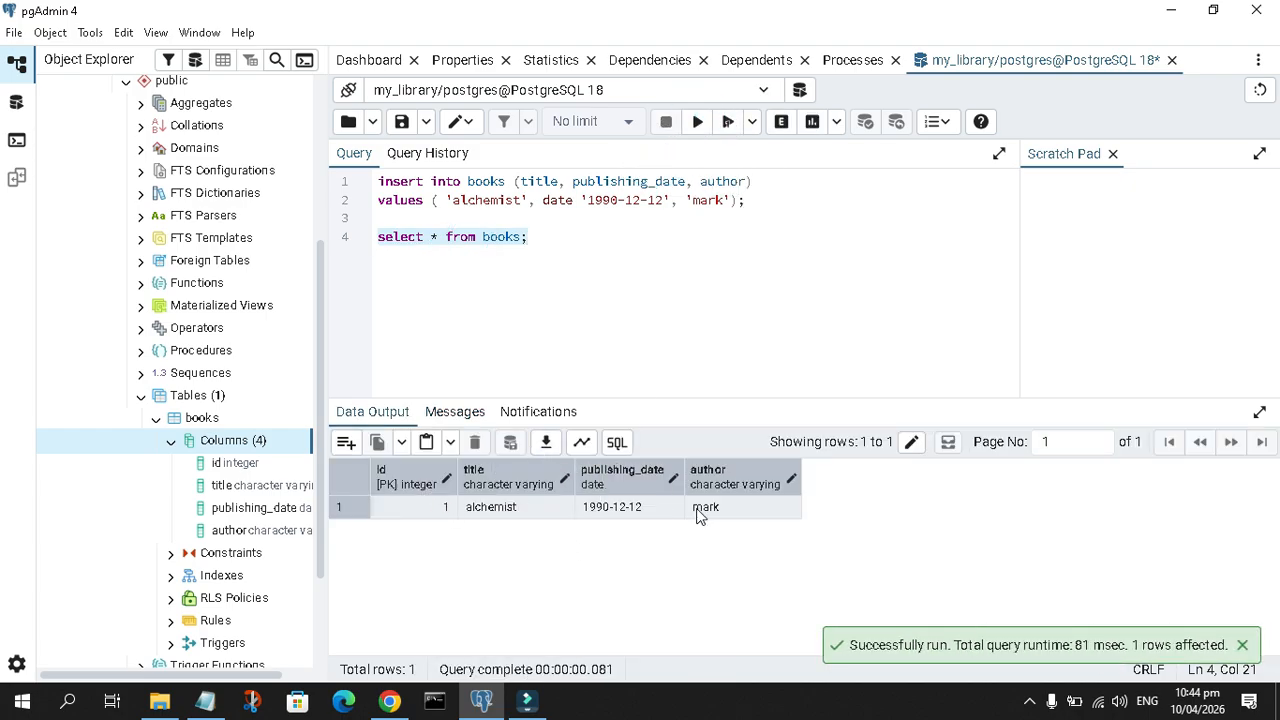